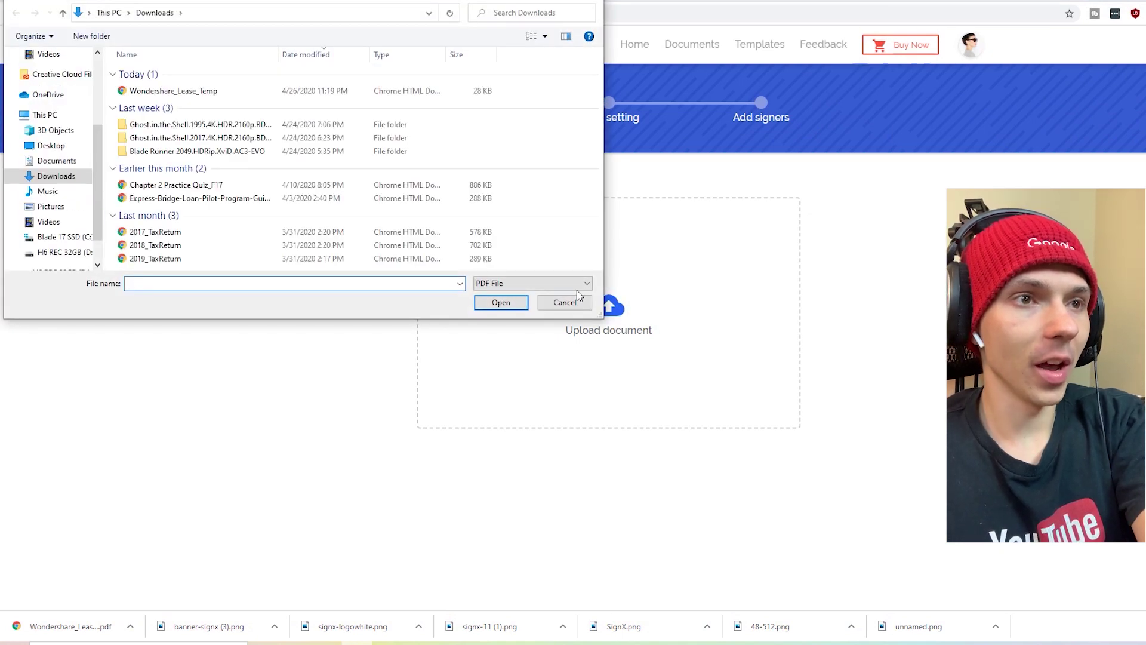
- Upload the Wondershare_Lease_Temp lease PDF and wait for its first-page preview
click(214, 92)
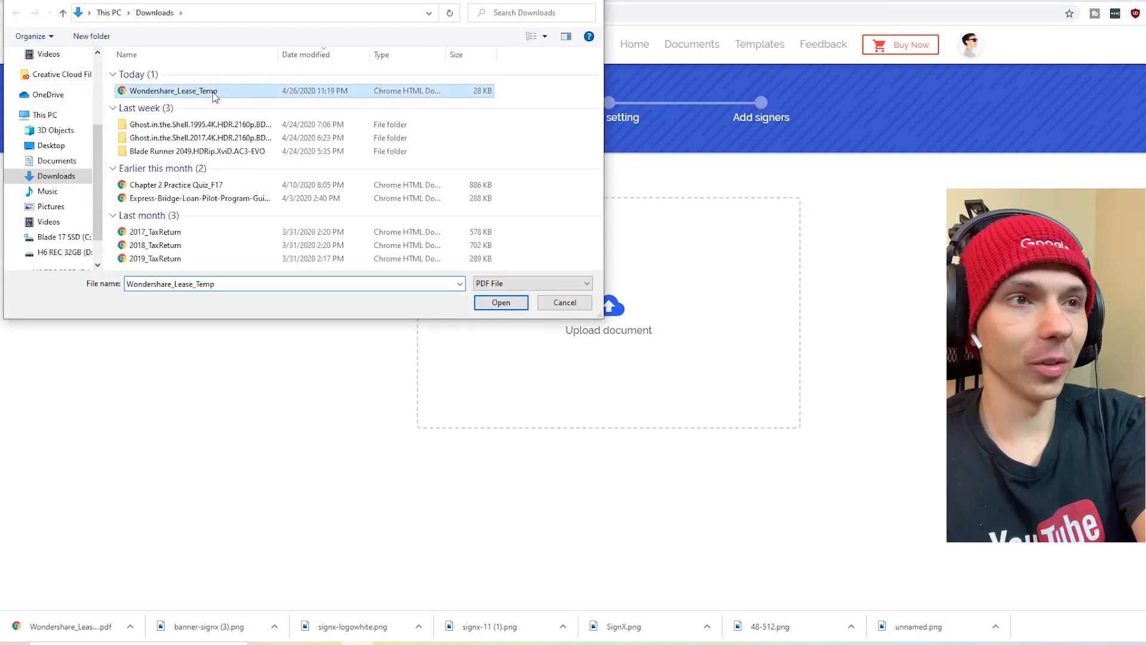
click(502, 303)
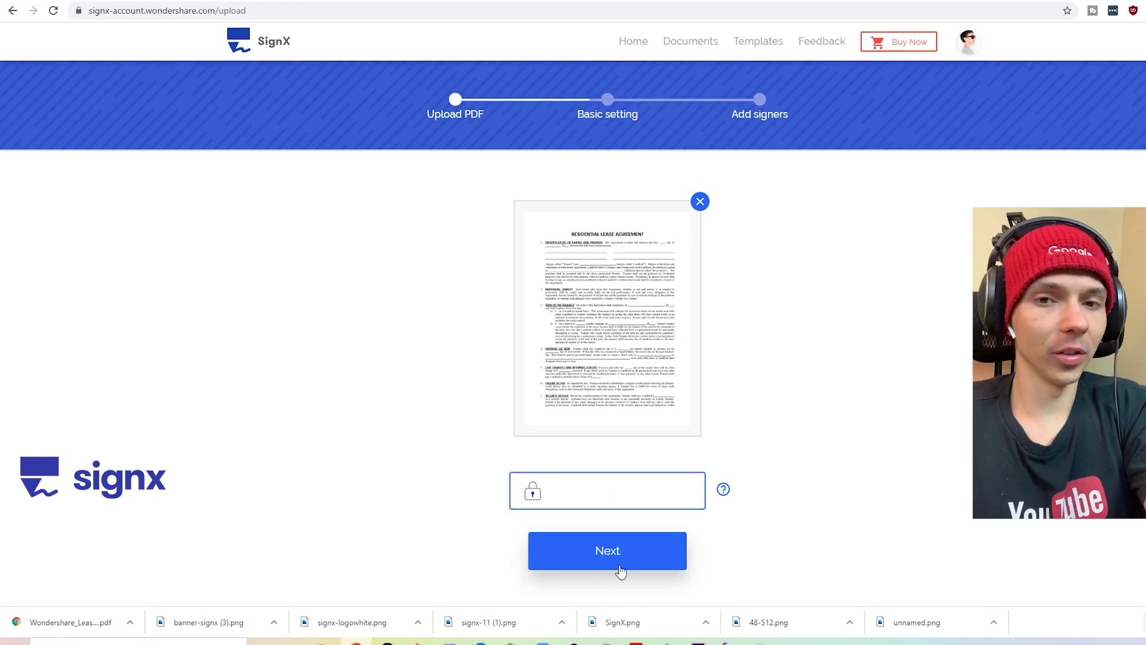
- Enter the tenant's e-mail address as a signer, with yourself set to sign first
click(619, 567)
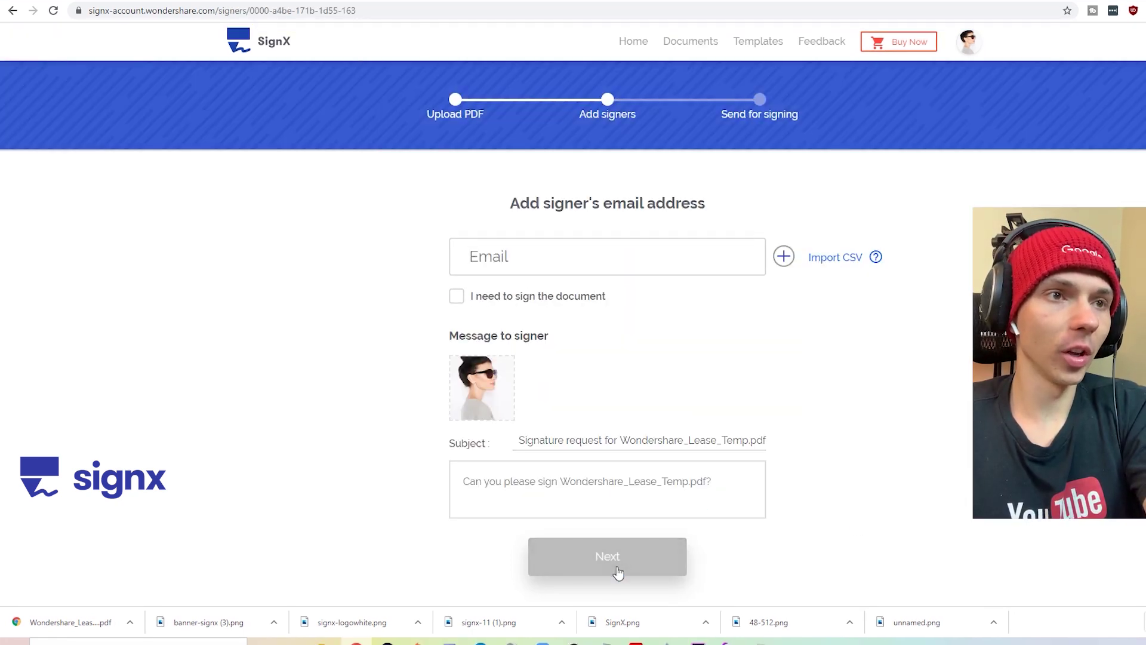
click(559, 268)
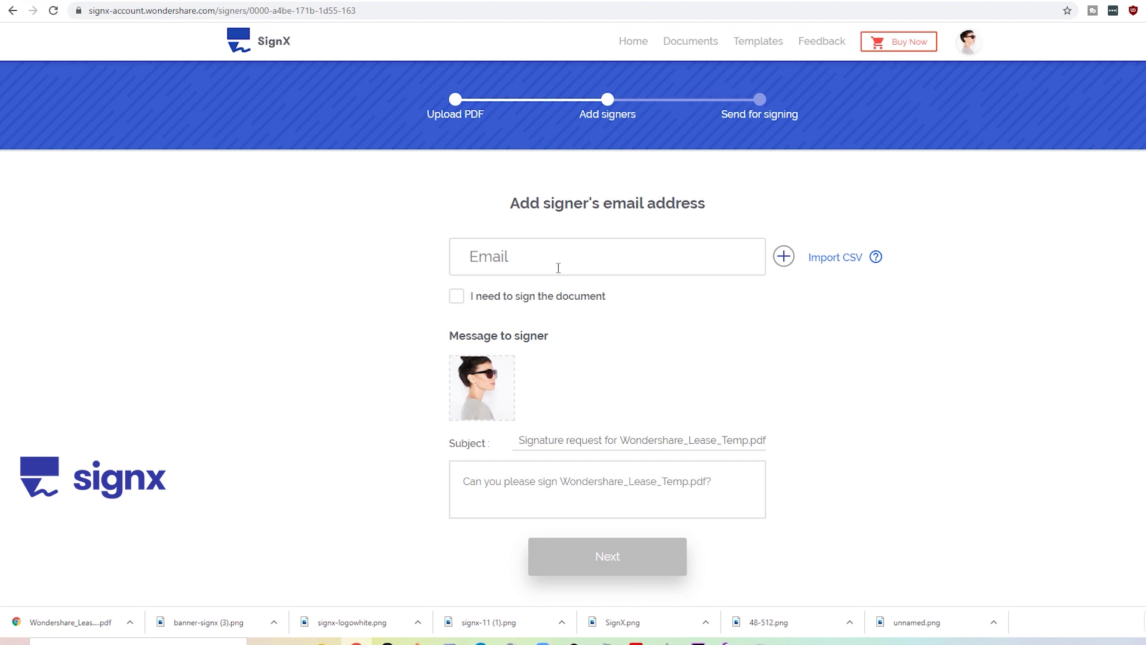
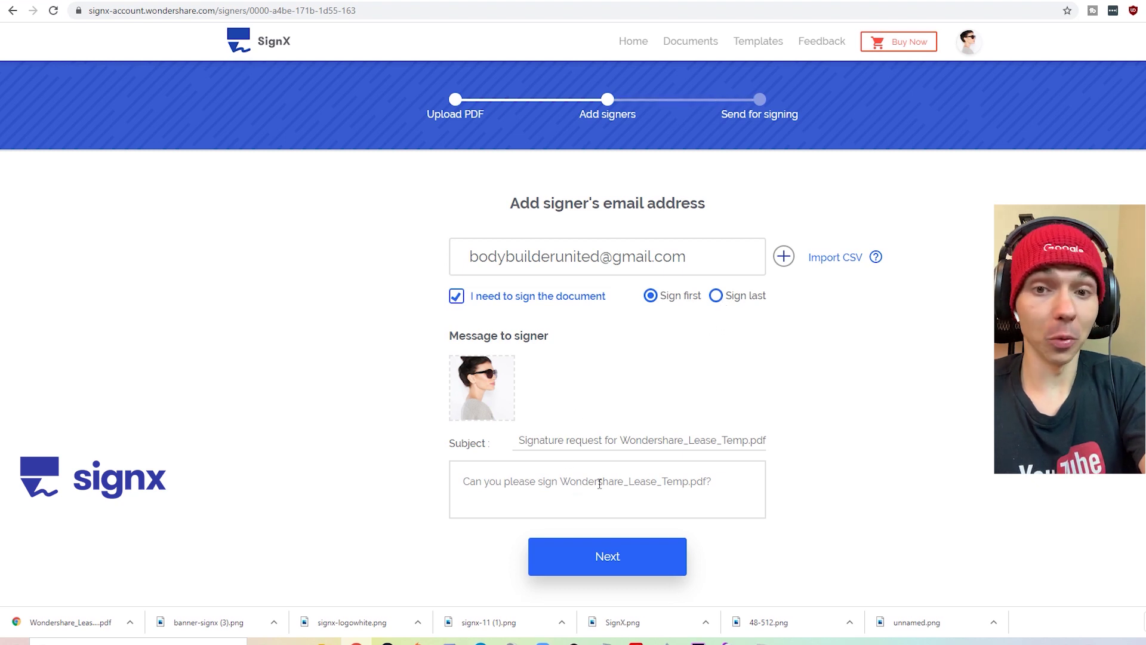
click(629, 574)
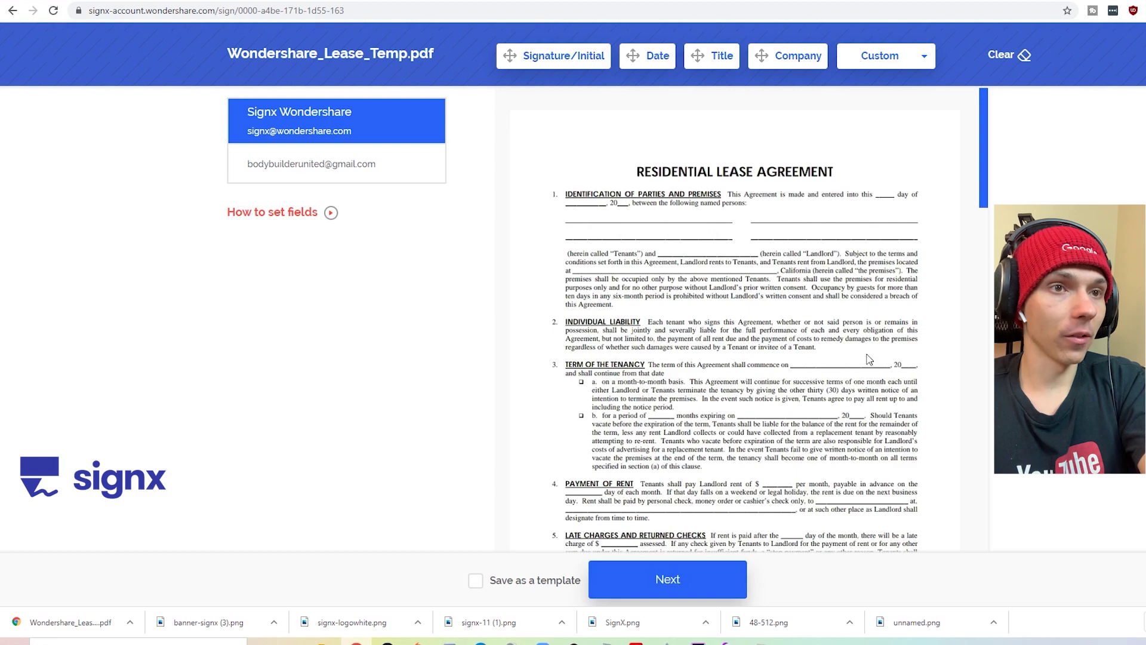
- Scroll through the lease to its last page with the Landlord and Tenant signature lines
scroll(853, 244, down, 15)
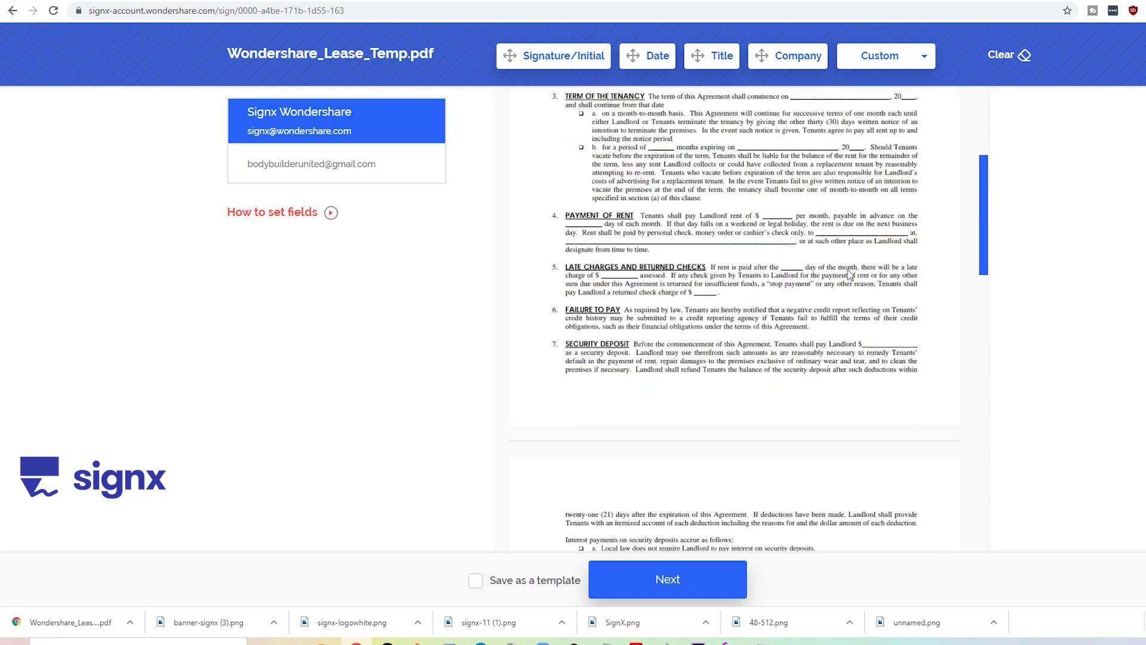
scroll(851, 275, up, 15)
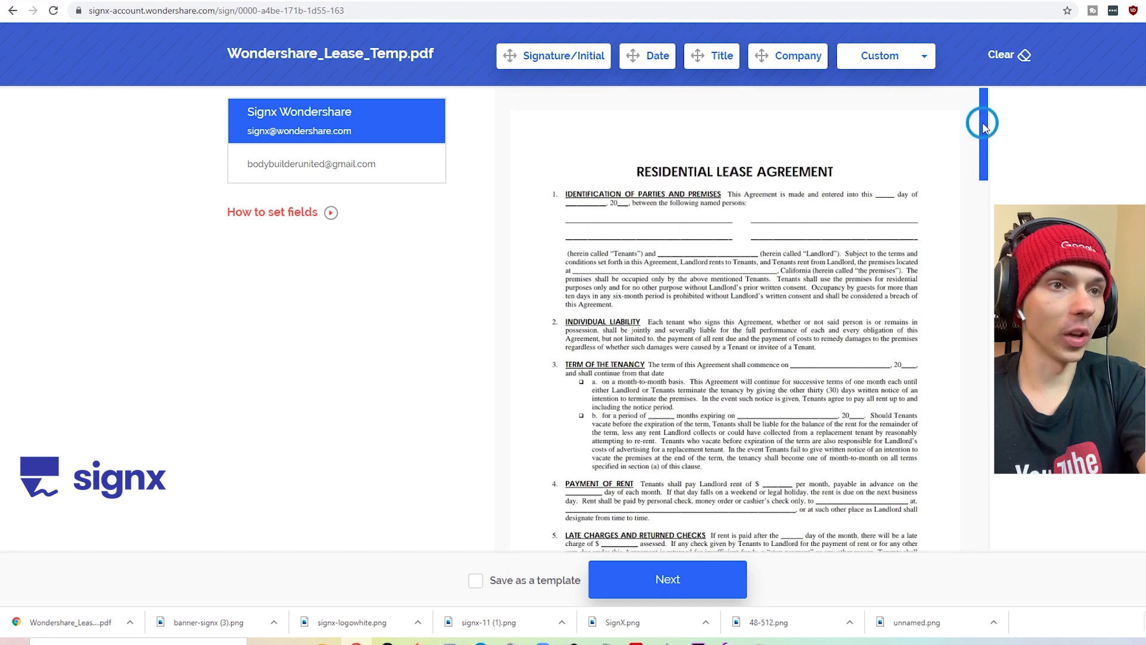
mouse_move(982, 126)
mouse_down()
mouse_move(978, 211)
mouse_move(954, 288)
mouse_move(952, 516)
mouse_up()
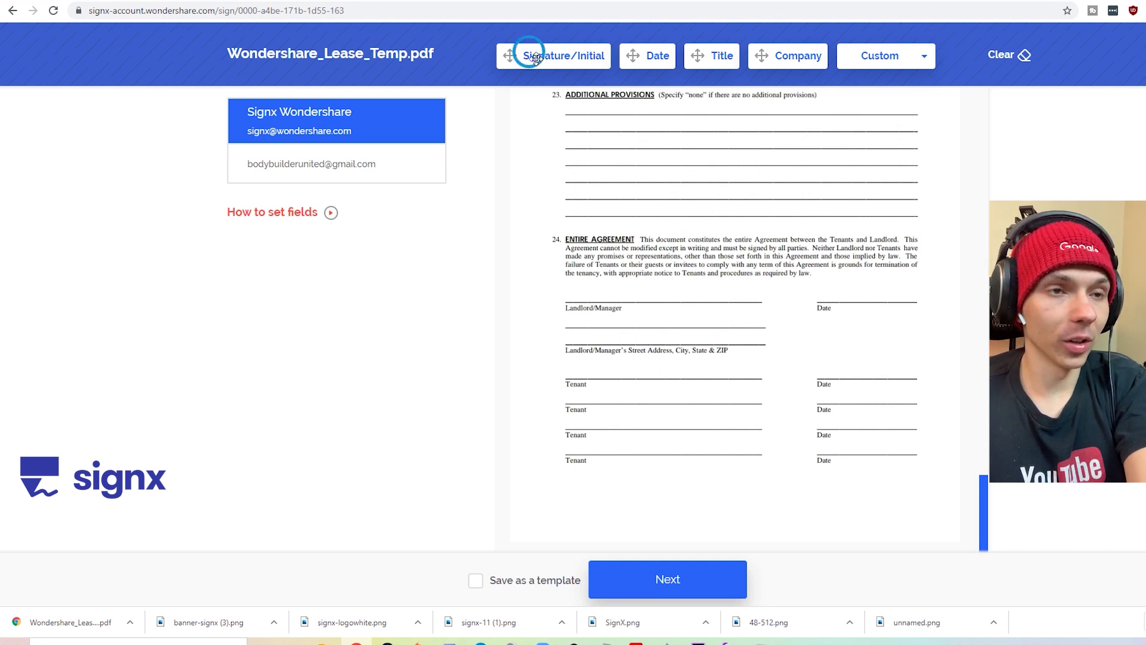
- Place a signature field and a date field on the Landlord/Manager lines
mouse_move(535, 58)
mouse_down()
mouse_move(519, 246)
mouse_move(568, 279)
mouse_up()
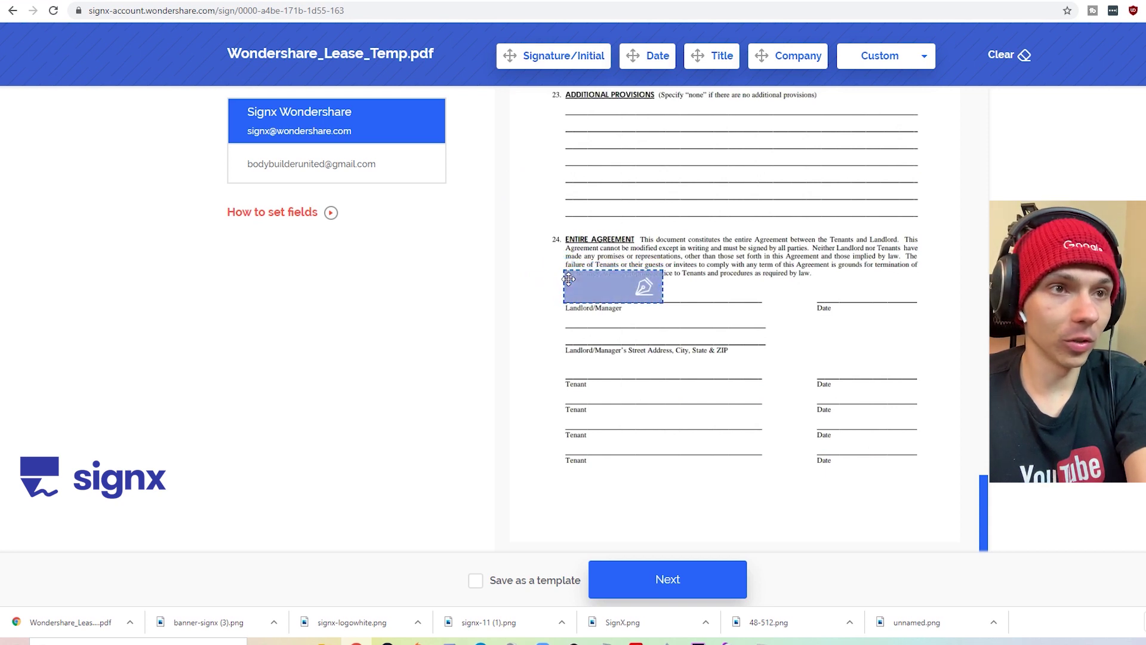
drag(654, 60, 805, 284)
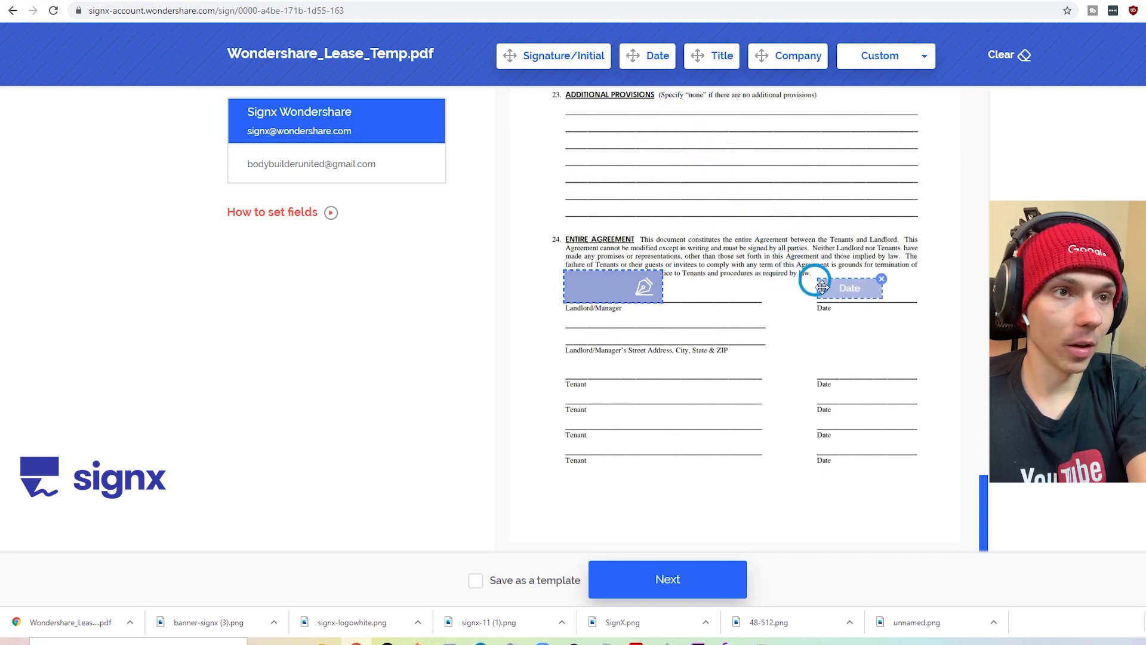
drag(823, 288, 824, 290)
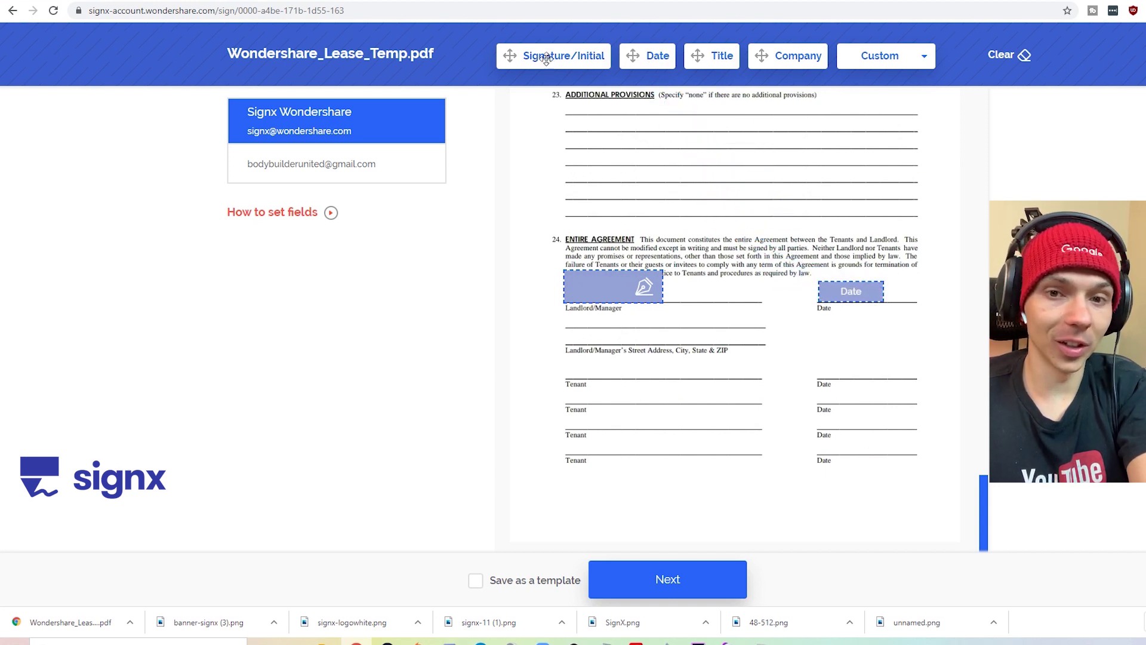
- Place the tenant signer's signature and date fields on the first Tenant line and finish
click(322, 165)
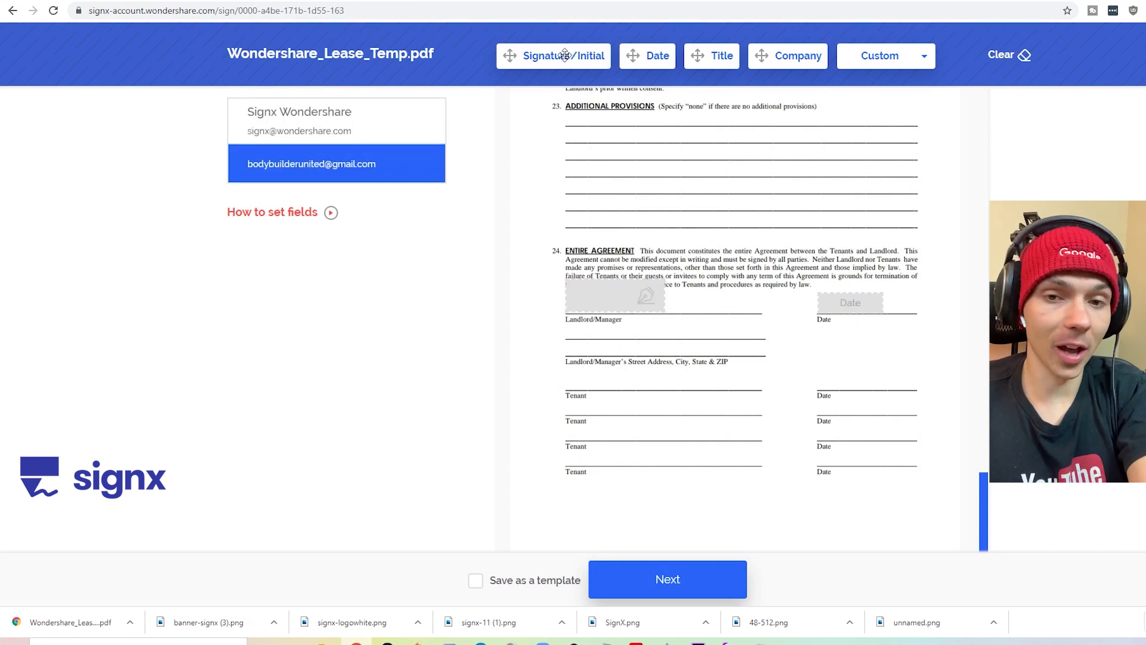
mouse_move(564, 55)
mouse_down()
mouse_move(637, 388)
mouse_move(601, 394)
mouse_move(584, 456)
mouse_move(558, 351)
mouse_move(589, 317)
mouse_move(587, 333)
mouse_move(555, 347)
mouse_move(569, 364)
mouse_up()
mouse_move(649, 55)
mouse_down()
mouse_move(812, 381)
mouse_move(822, 379)
mouse_up()
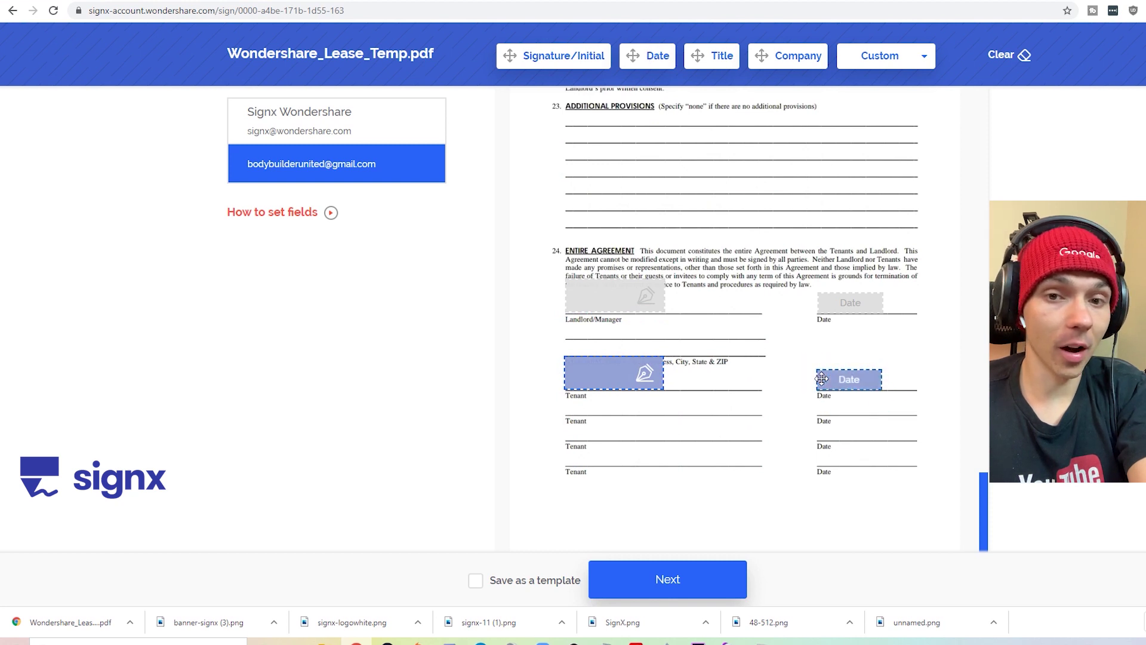
click(696, 582)
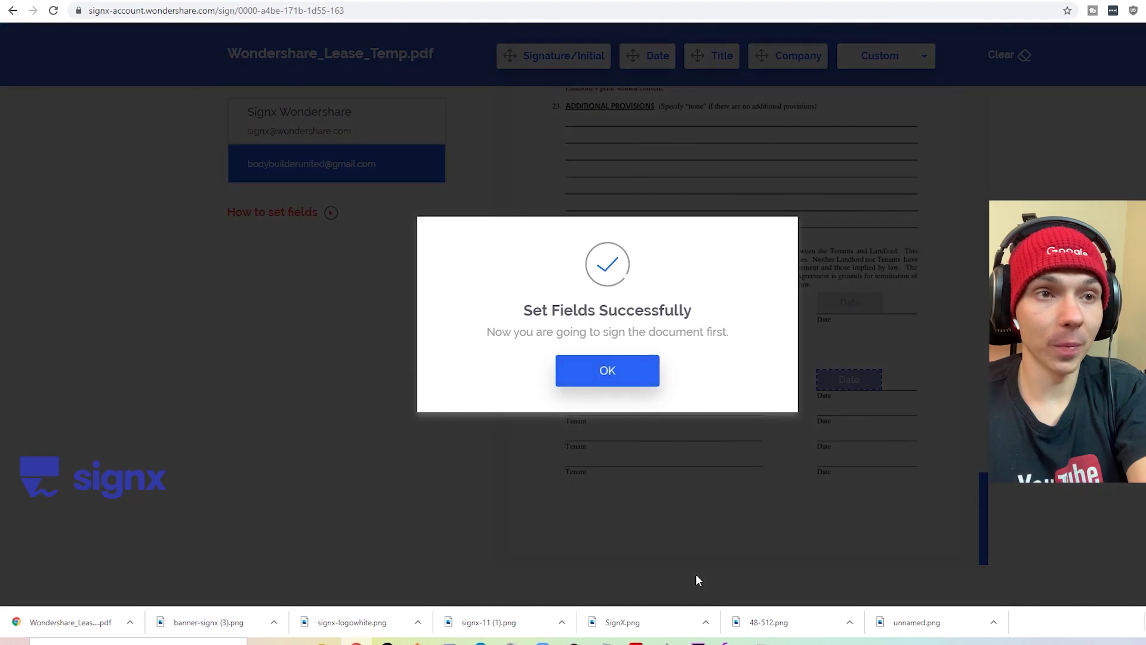
- Dismiss Set Fields Successfully and agree to the electronic records and signature terms
click(586, 377)
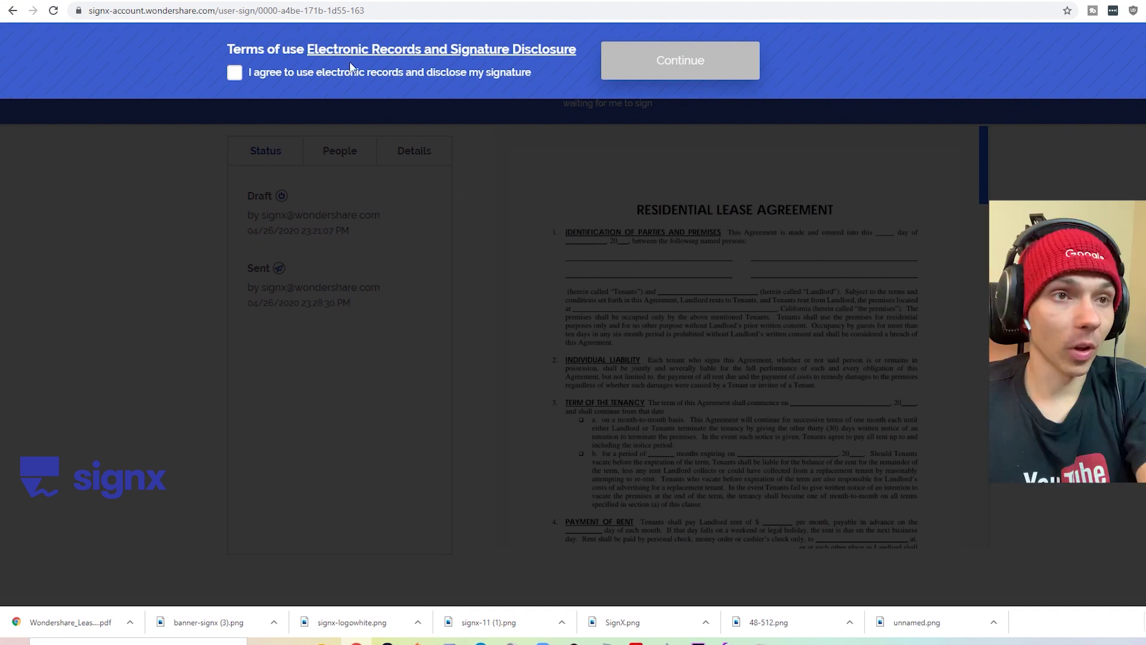
click(235, 73)
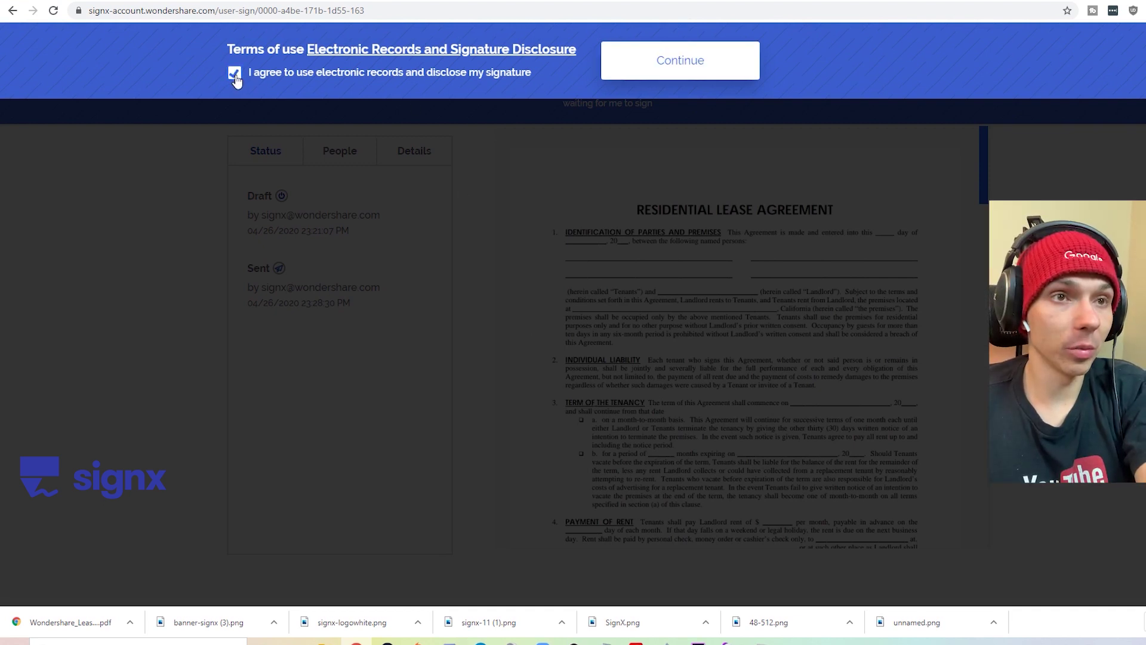
click(687, 62)
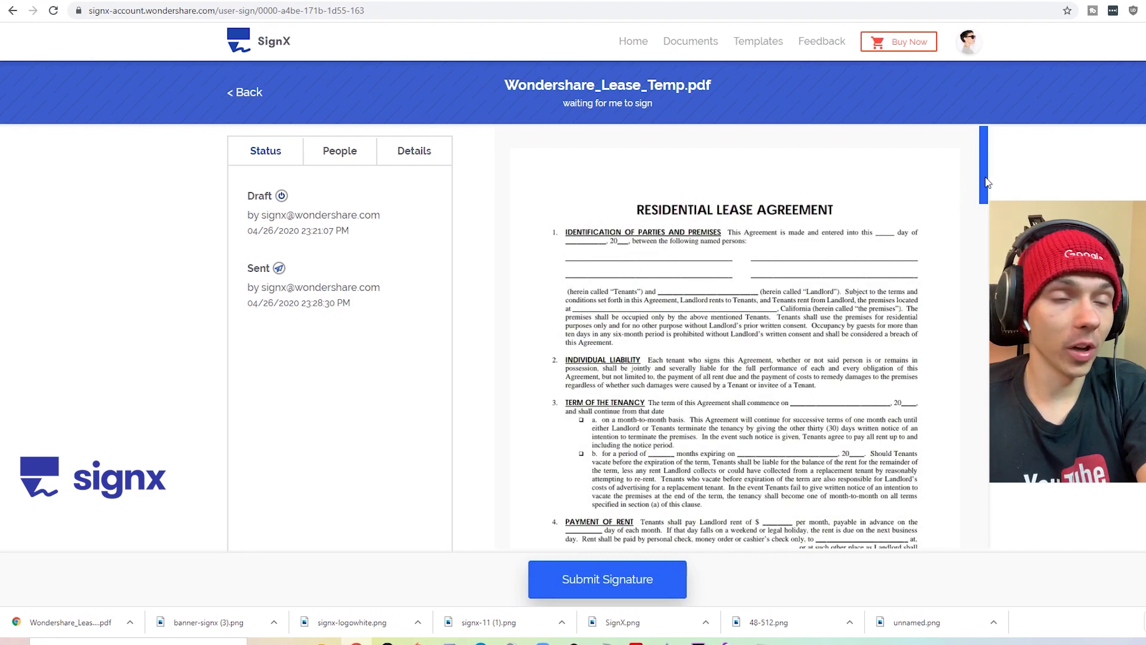
- Draw the landlord signature by hand and place it on the Landlord/Manager line
drag(987, 182, 973, 530)
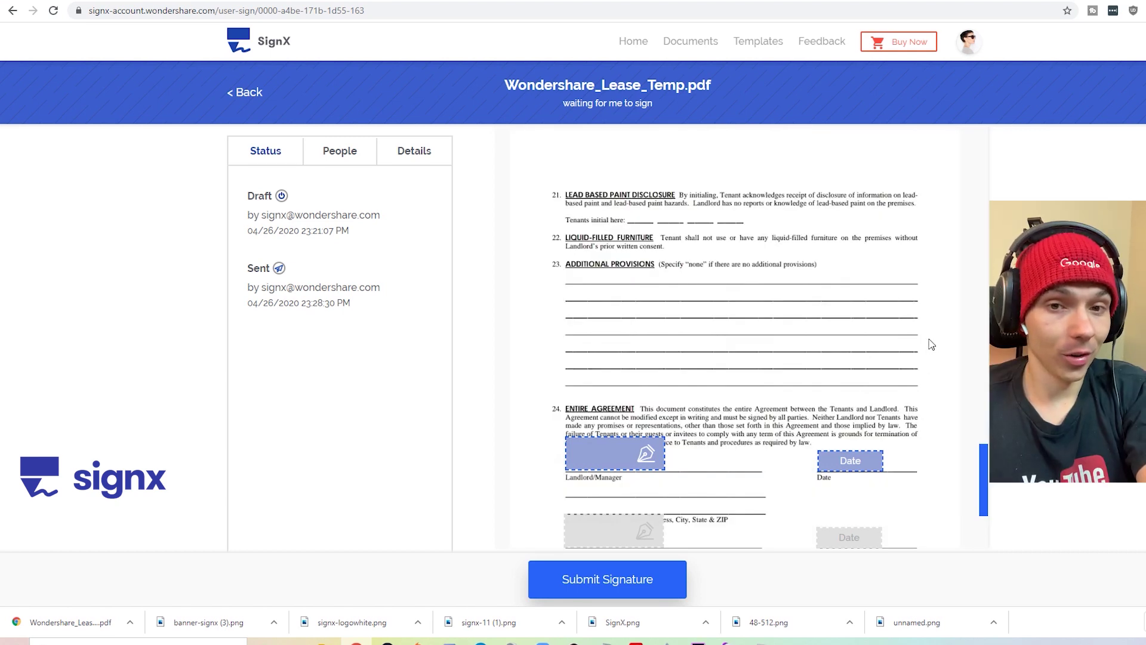
click(593, 456)
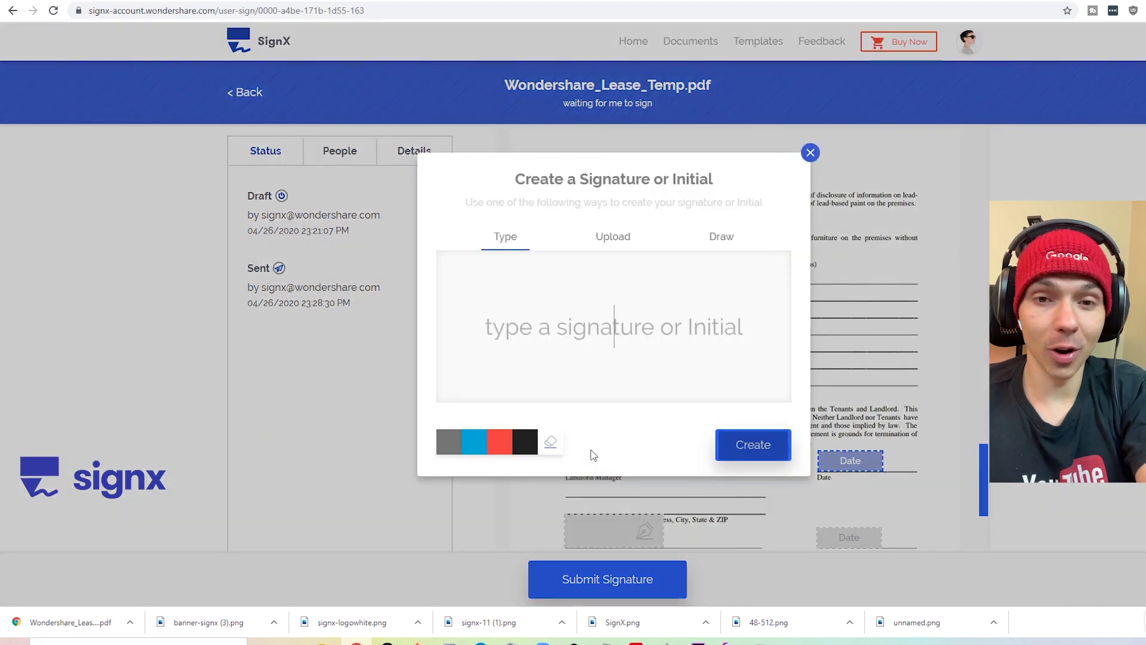
click(726, 239)
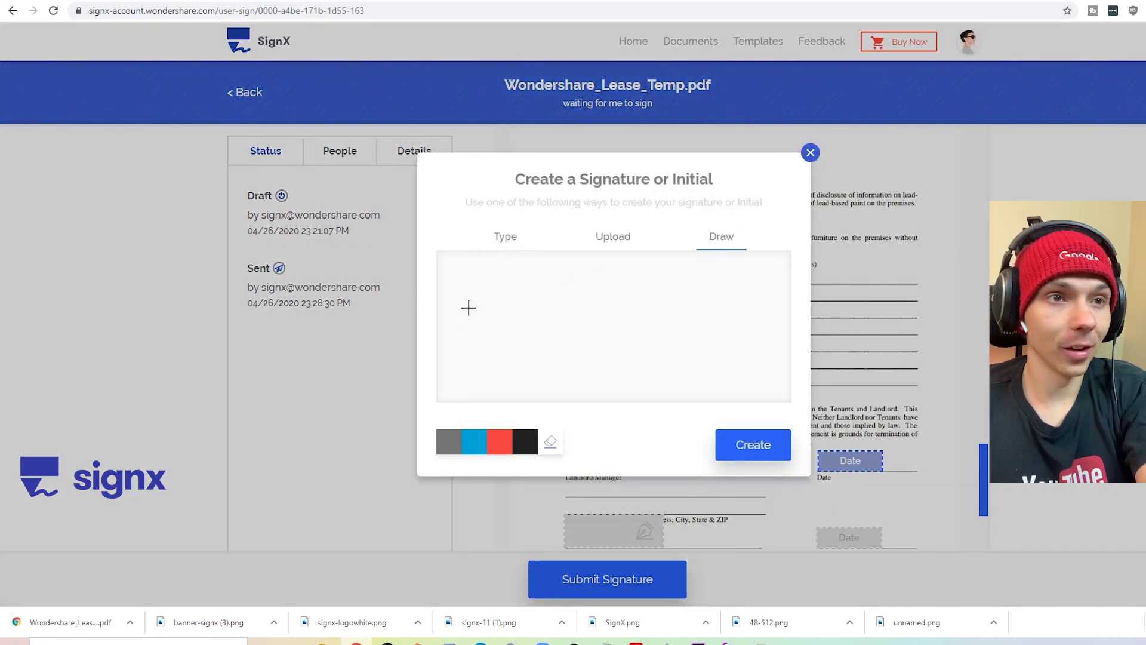
mouse_move(591, 270)
mouse_down()
mouse_move(501, 330)
mouse_move(471, 378)
mouse_move(677, 341)
mouse_move(753, 274)
mouse_move(720, 334)
mouse_move(737, 352)
mouse_move(785, 345)
mouse_up()
drag(695, 306, 766, 315)
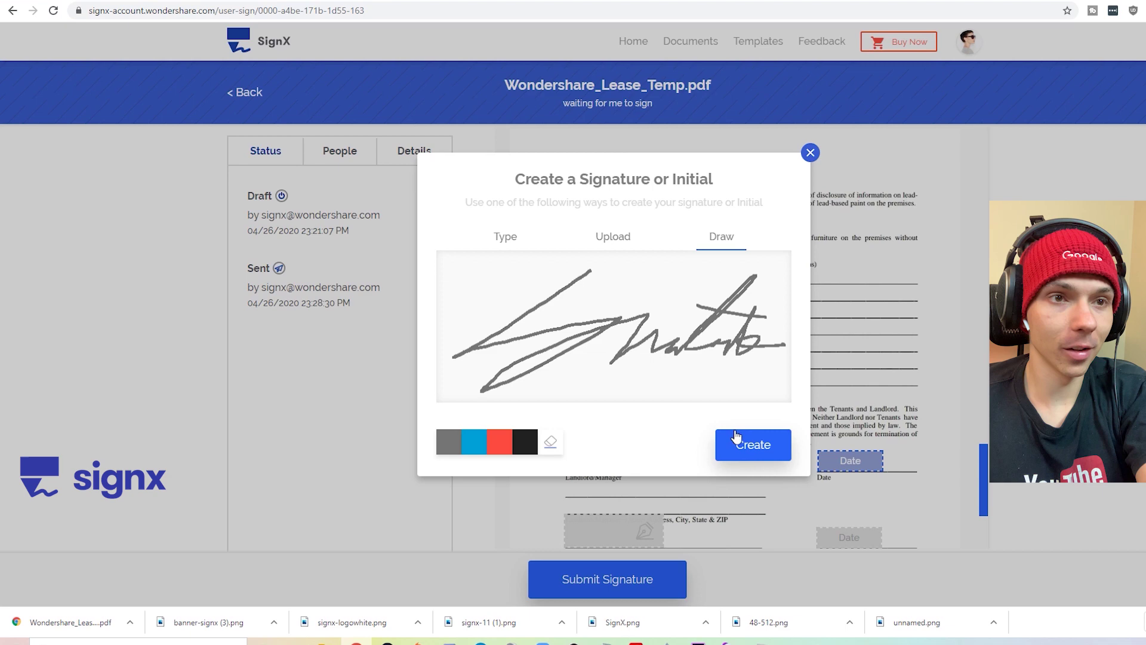
click(751, 446)
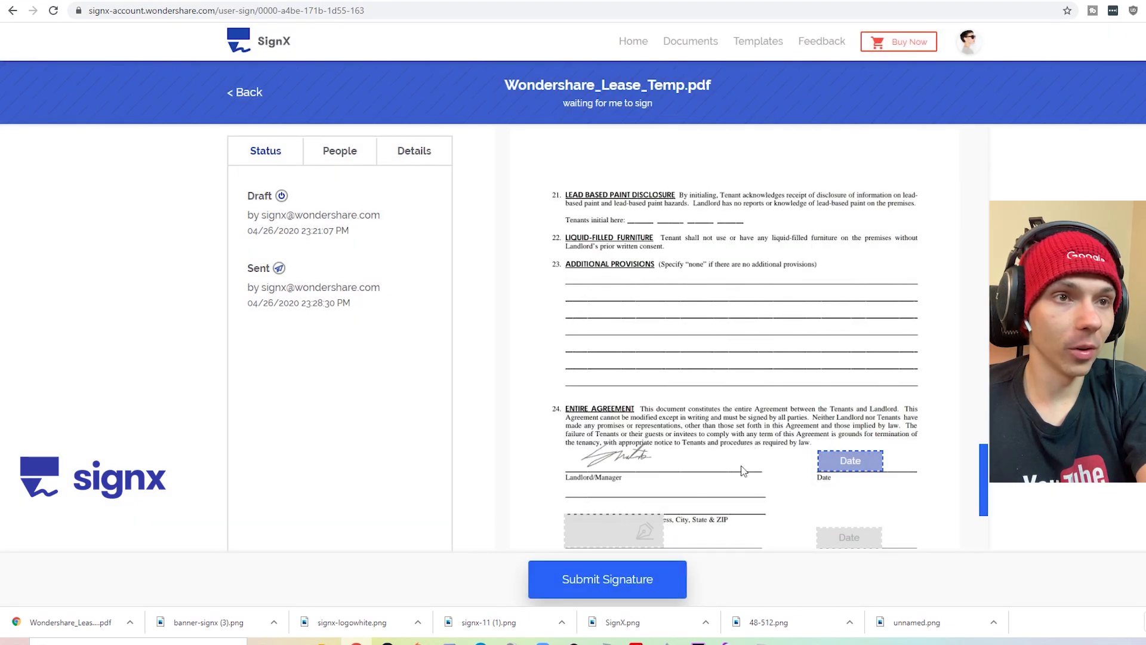
- Fill the landlord date as 04/26/2020 and submit the signature
click(848, 458)
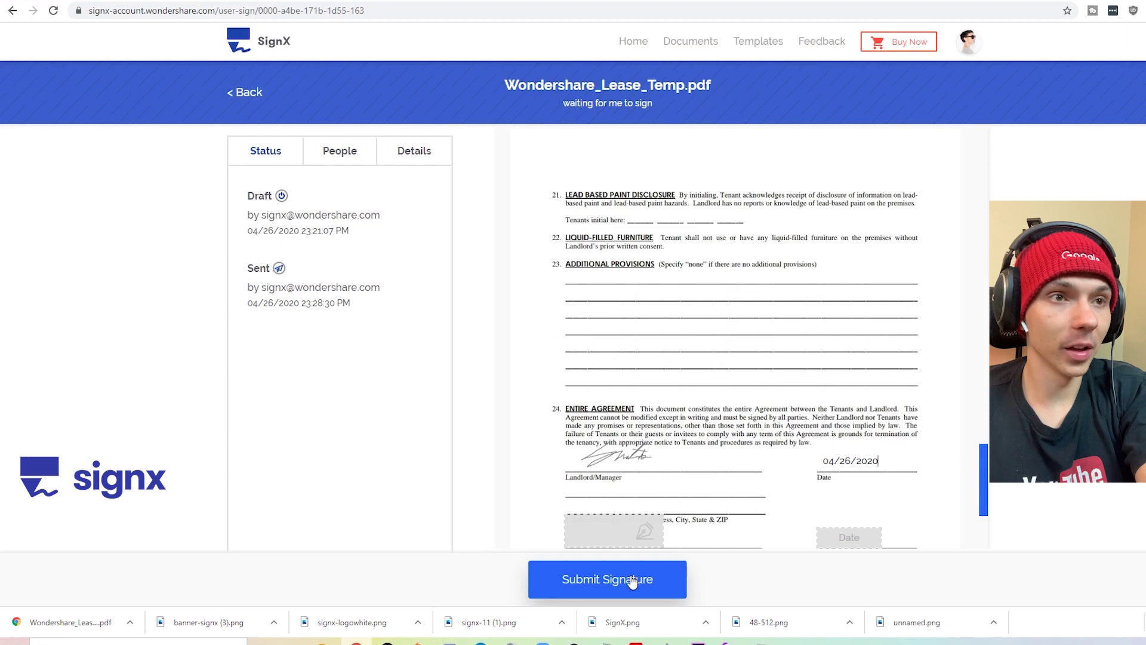
scroll(769, 328, down, 3)
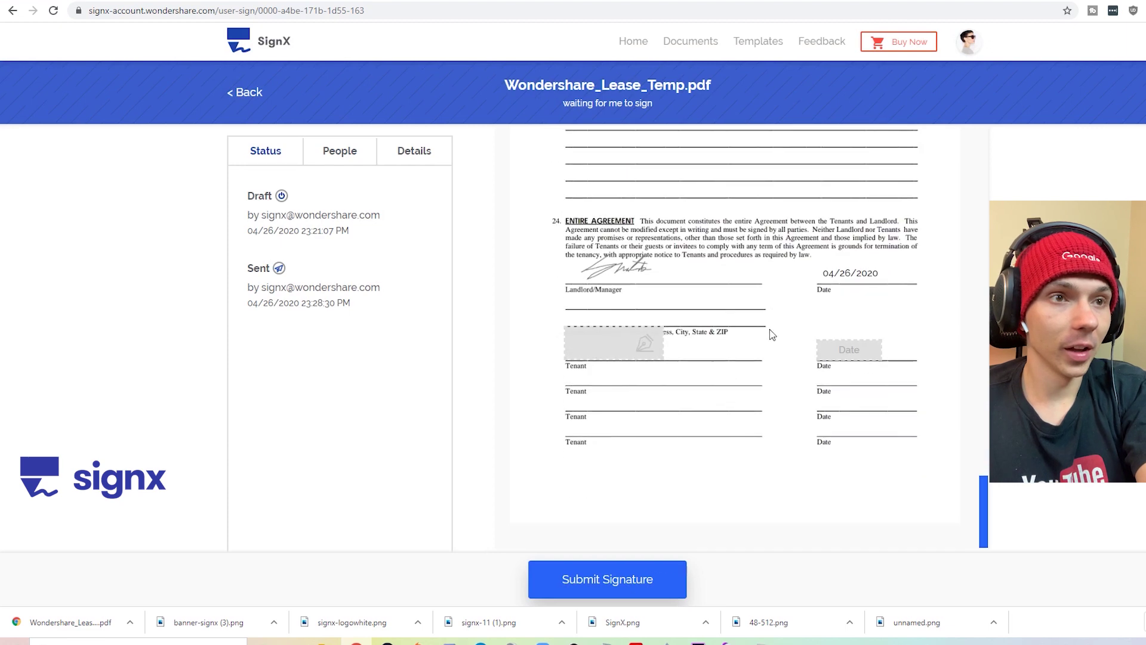
click(609, 578)
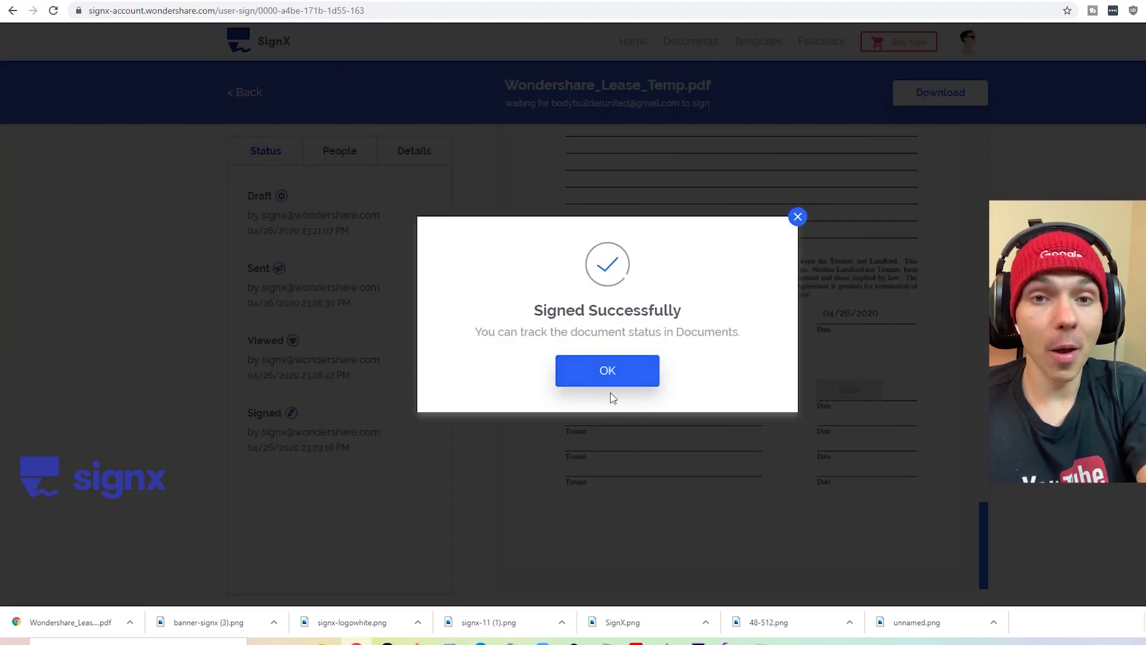
- Close Signed Successfully and review the People and Details tabs showing the tenant still pending
click(605, 381)
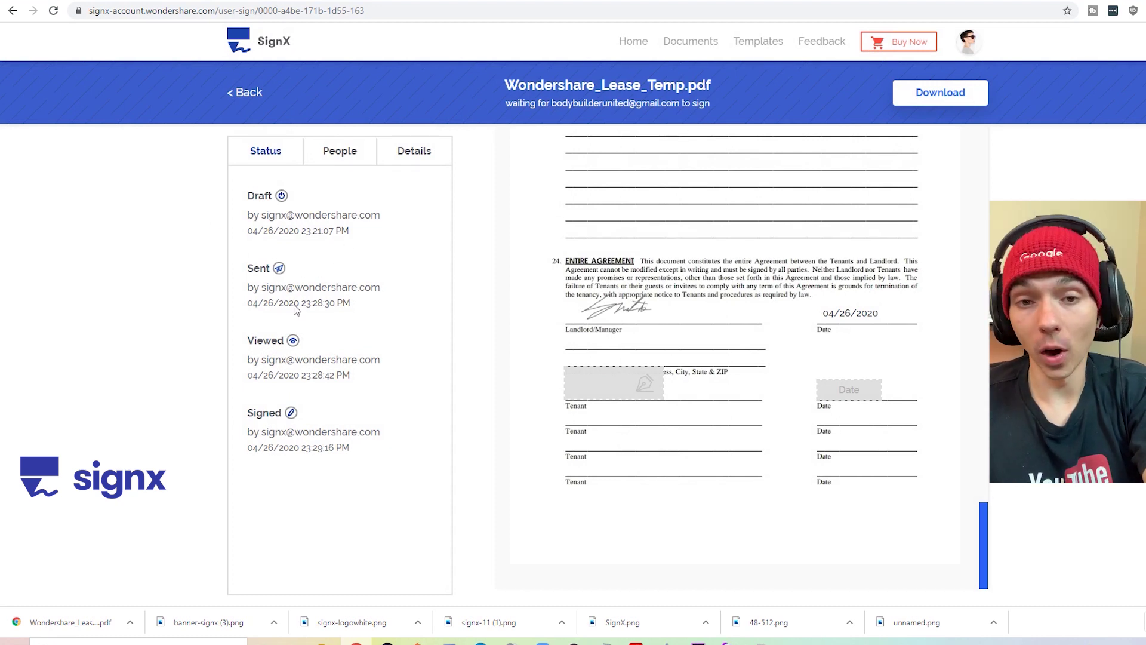
click(341, 157)
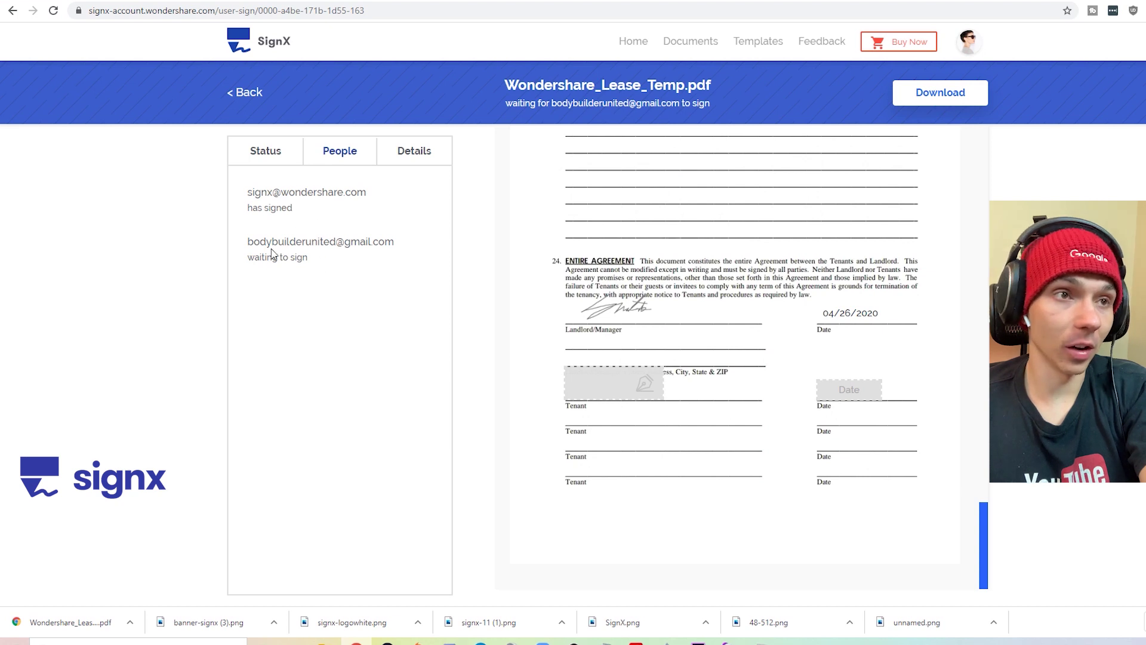
click(423, 159)
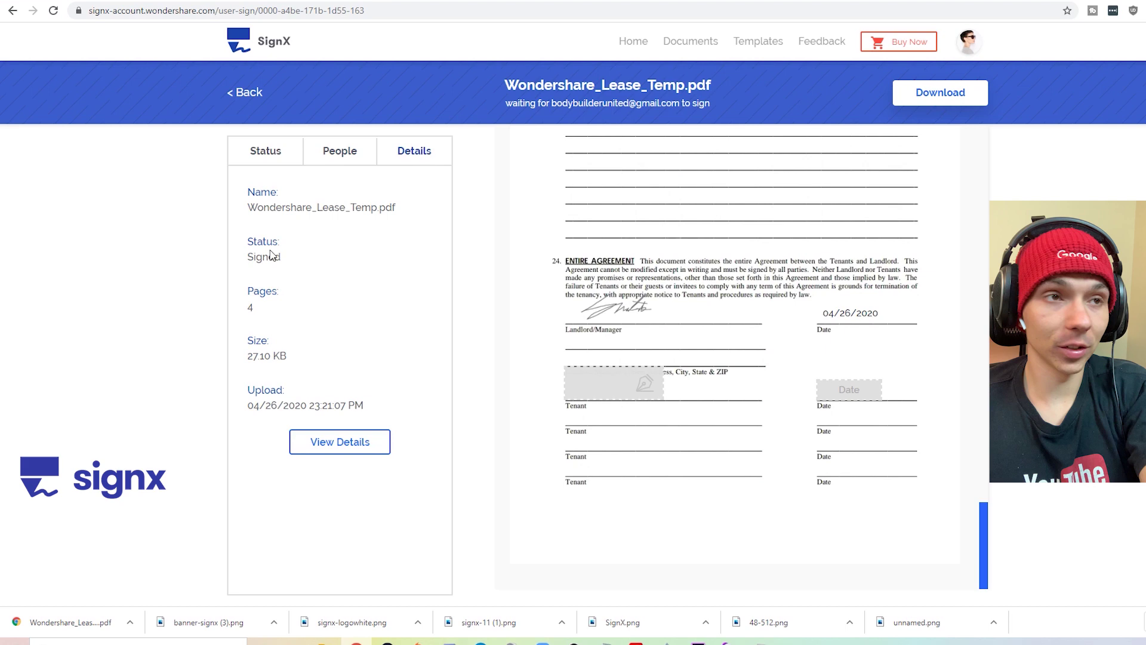
click(340, 155)
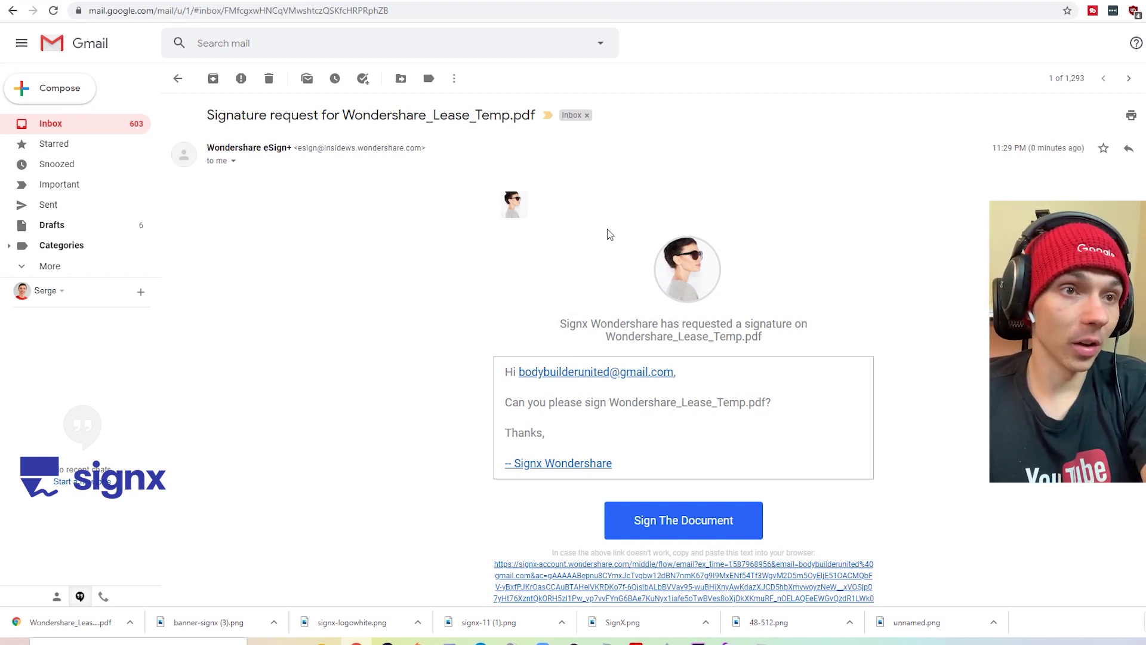
- Open the lease signing page via Sign The Document in the signature request e-mail
scroll(723, 399, down, 1)
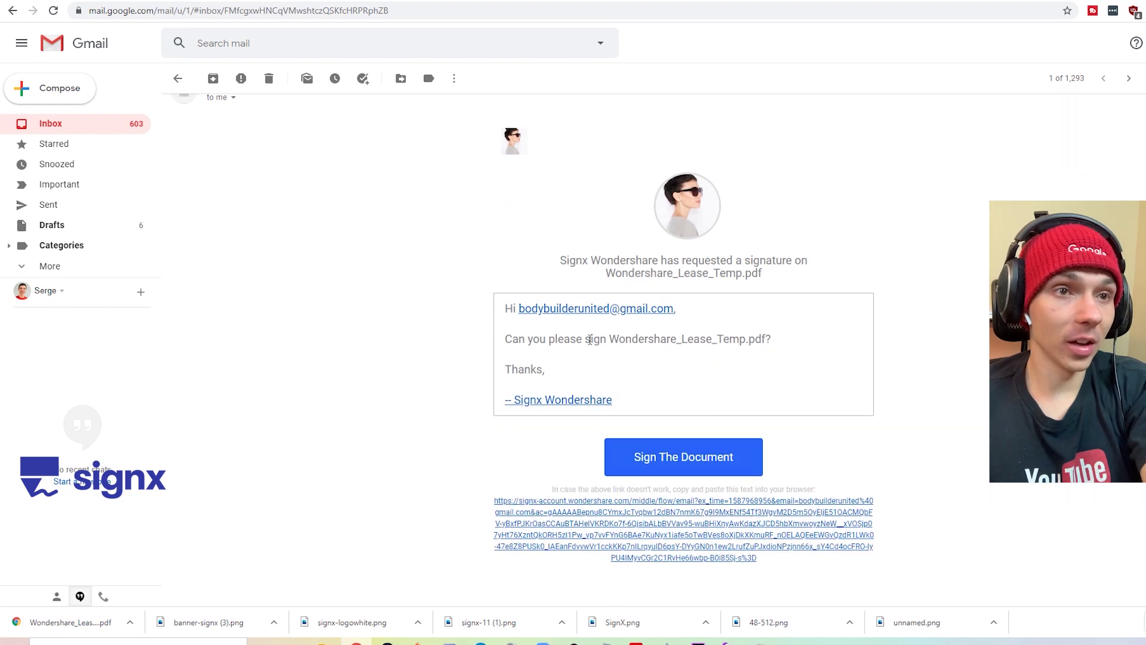
drag(533, 339, 728, 338)
click(661, 375)
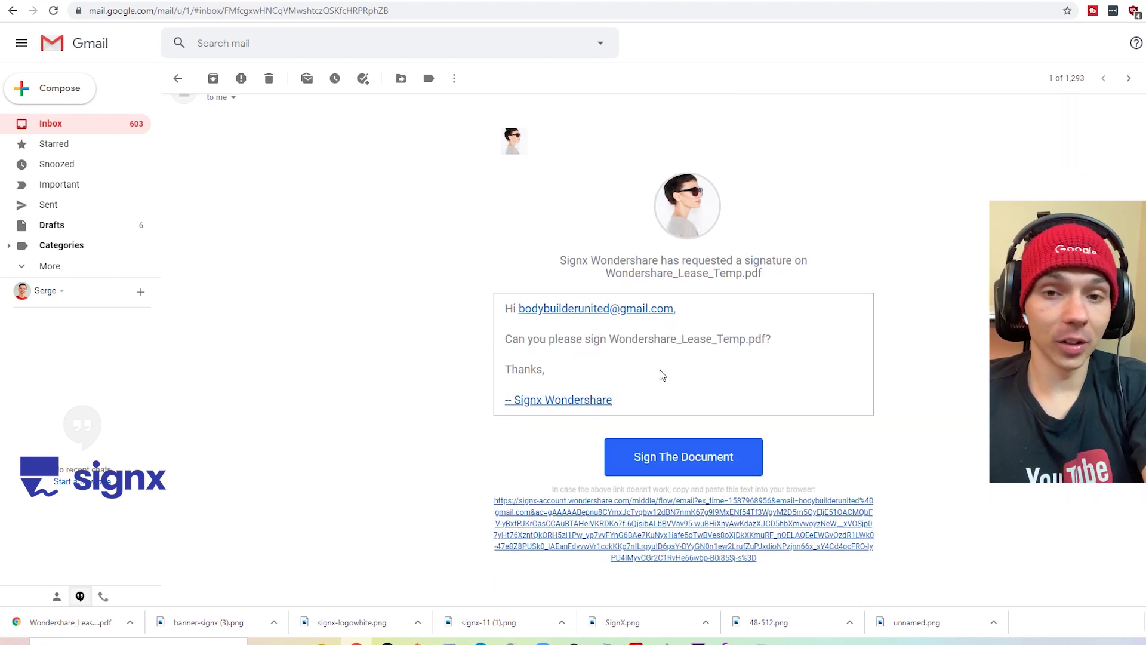
scroll(707, 375, up, 1)
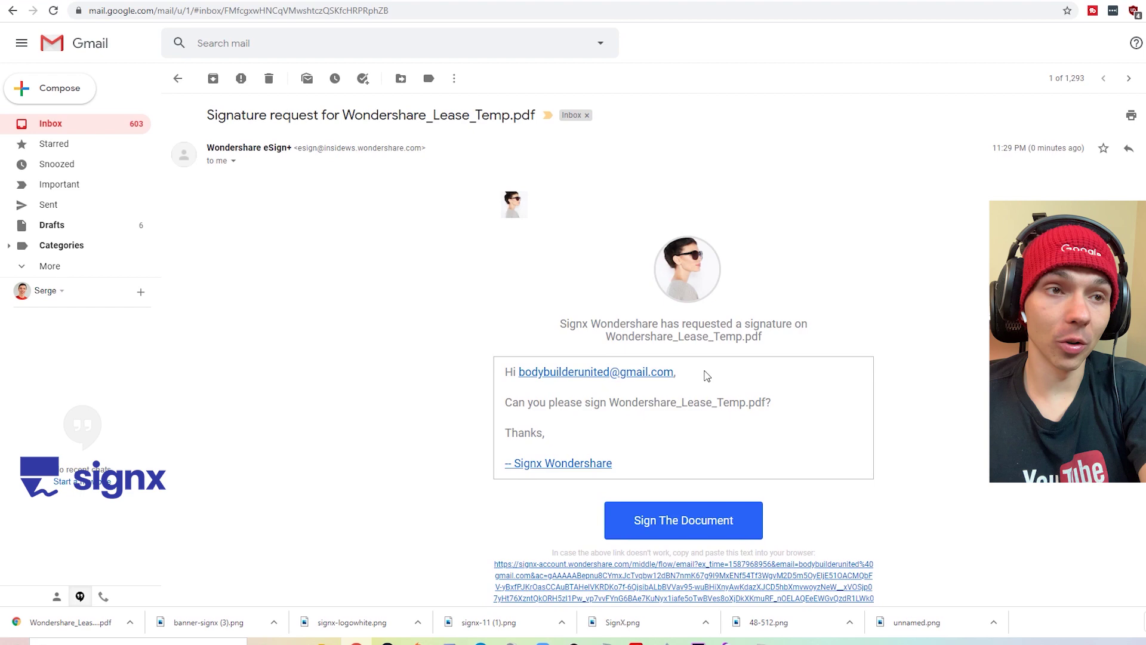
scroll(692, 388, down, 2)
click(680, 396)
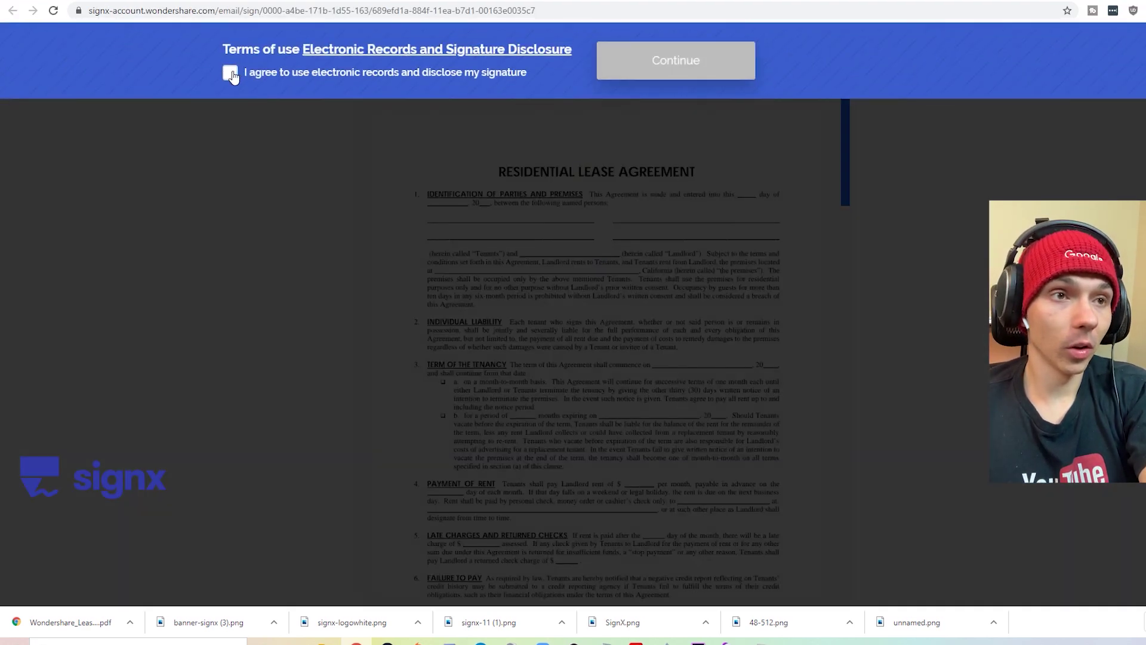
- Accept the electronic records terms and scroll to the Tenant signature block on the last page
click(297, 76)
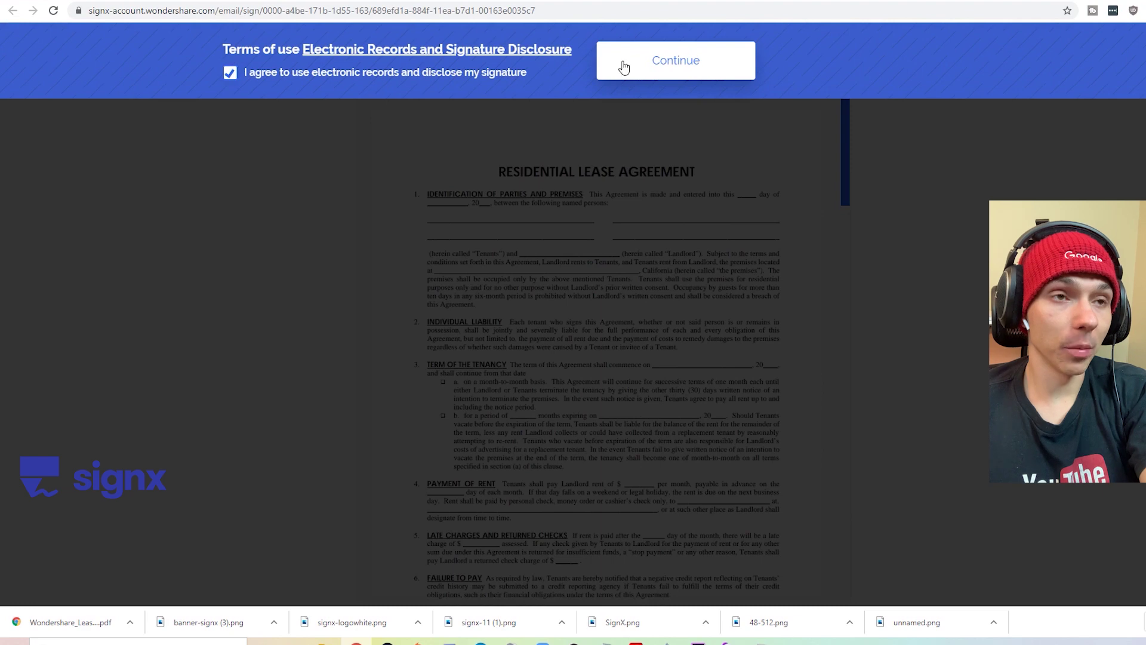
click(669, 65)
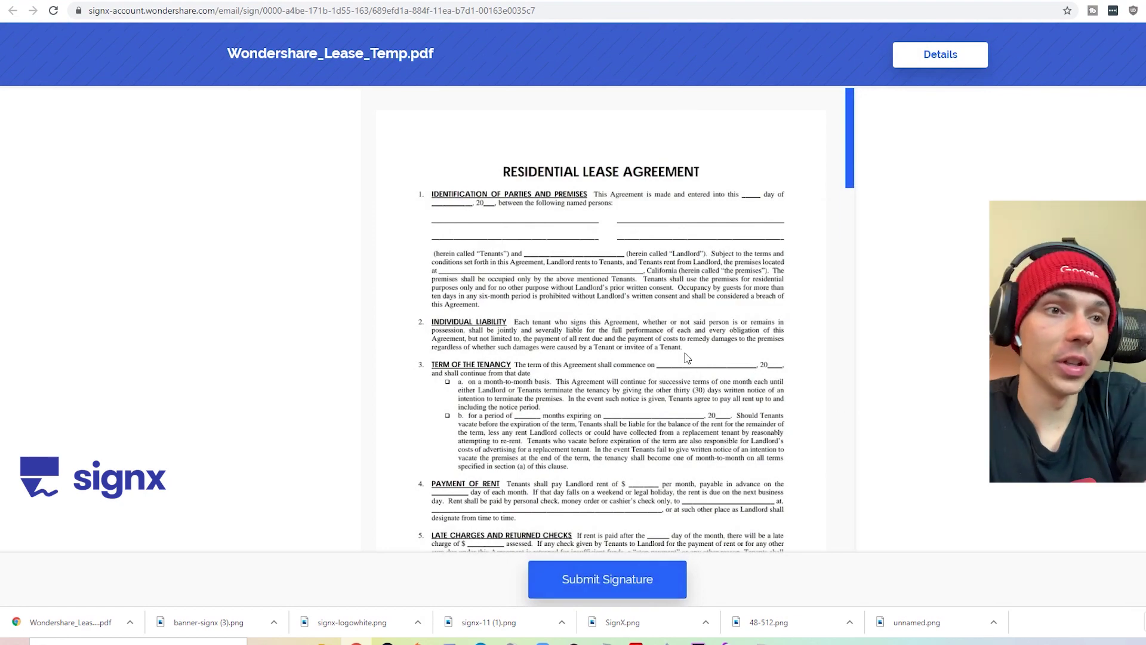
mouse_move(851, 135)
mouse_down()
mouse_move(834, 391)
mouse_move(849, 478)
mouse_move(839, 530)
mouse_up()
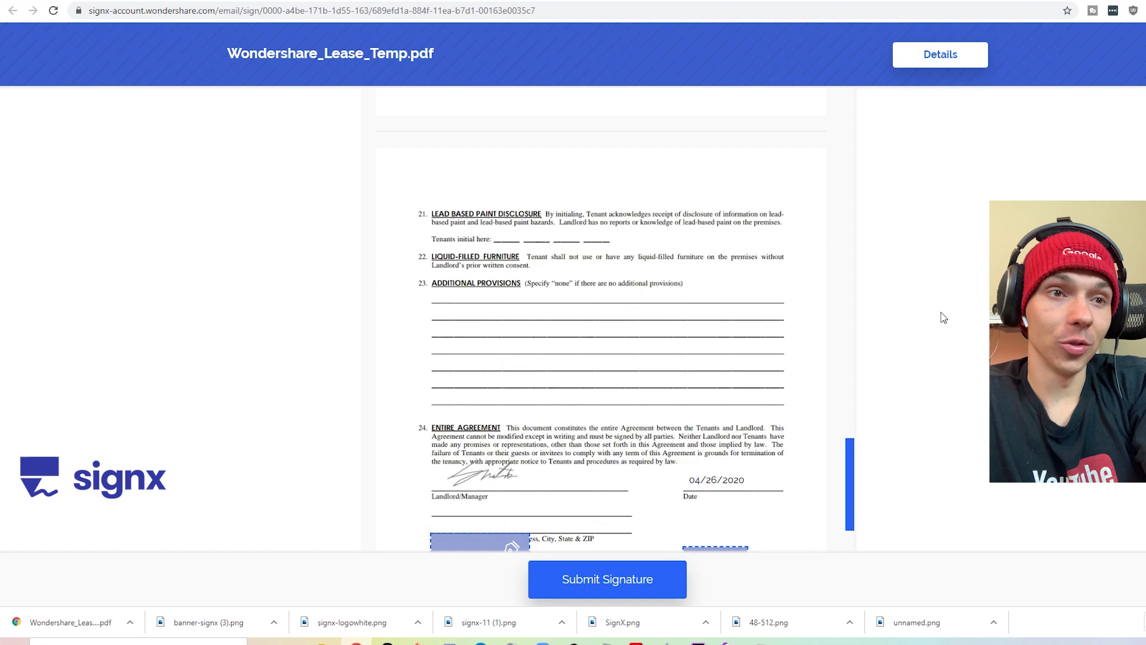
drag(842, 478, 858, 530)
scroll(727, 275, up, 4)
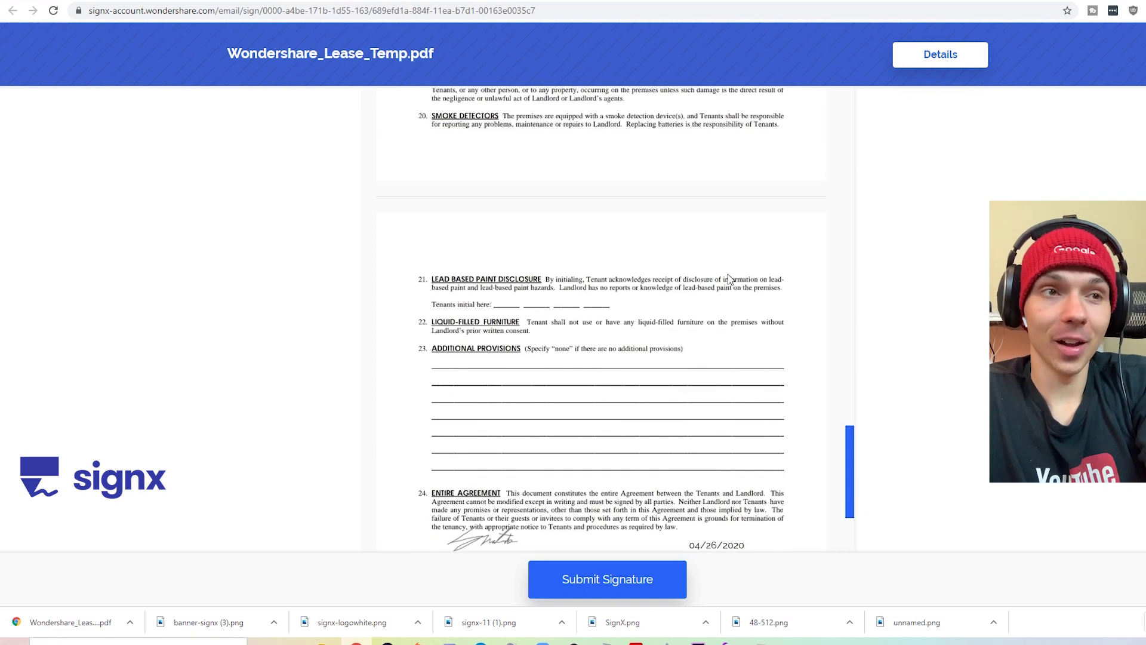
scroll(729, 280, down, 4)
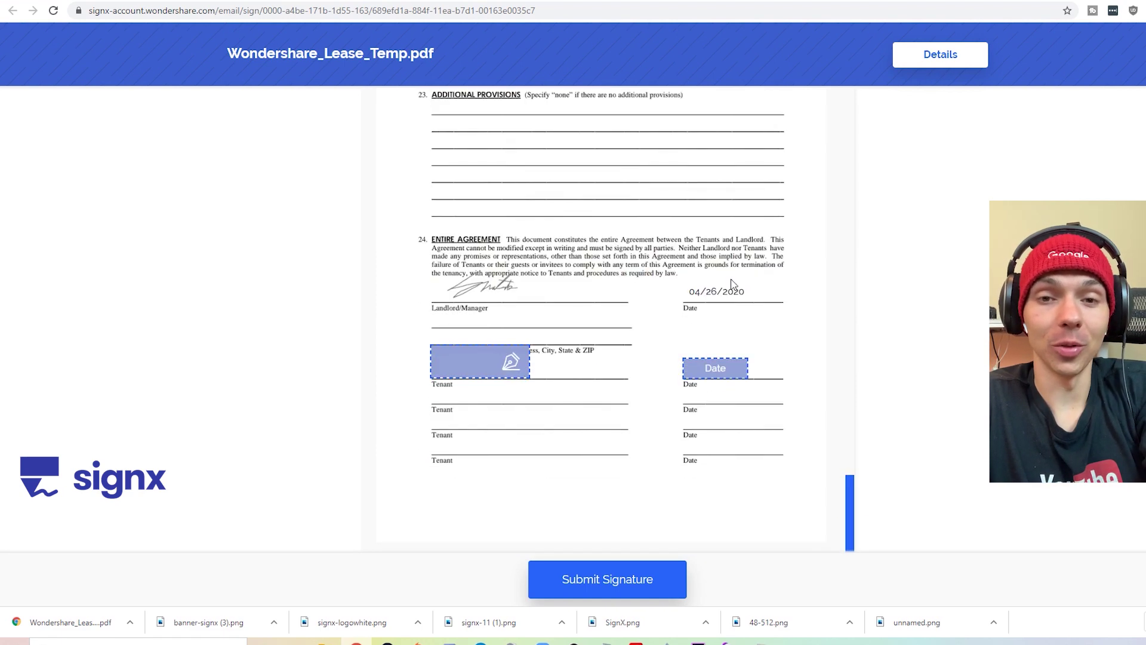
- Sign the first Tenant line with the tenant's typed name and date it 04/26/2020
click(468, 364)
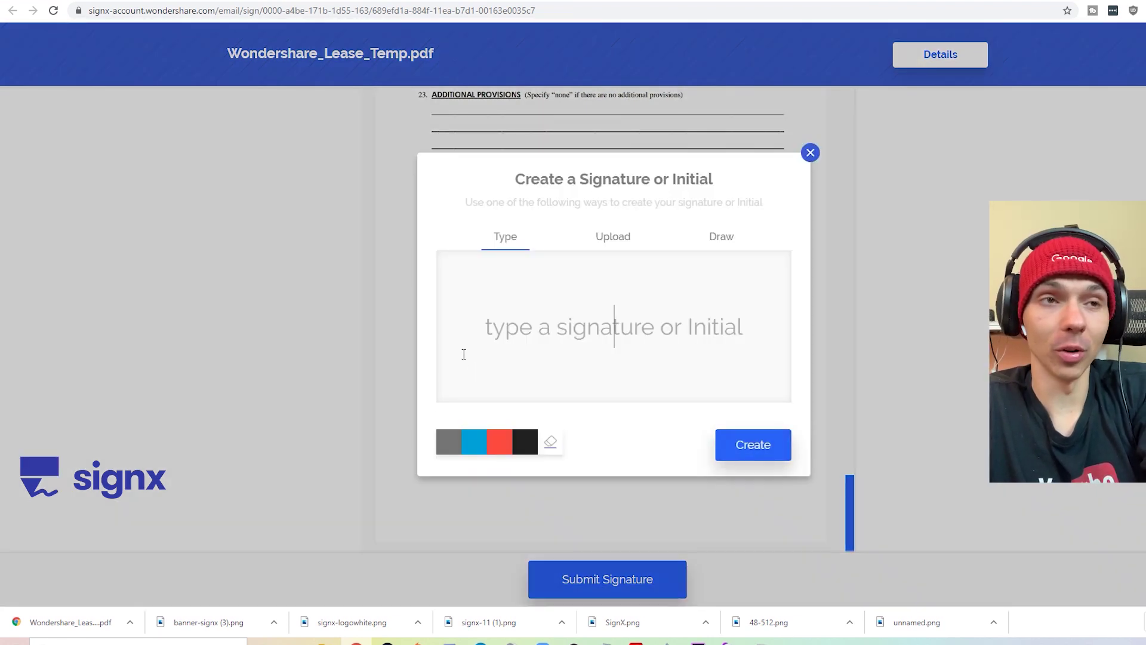
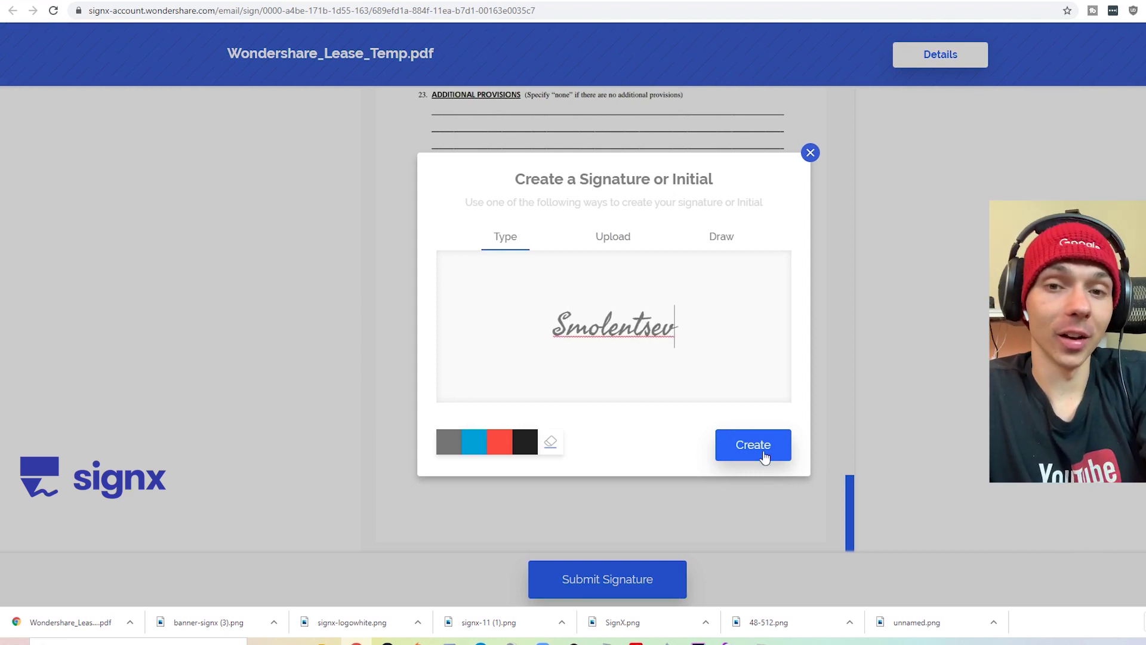
click(762, 454)
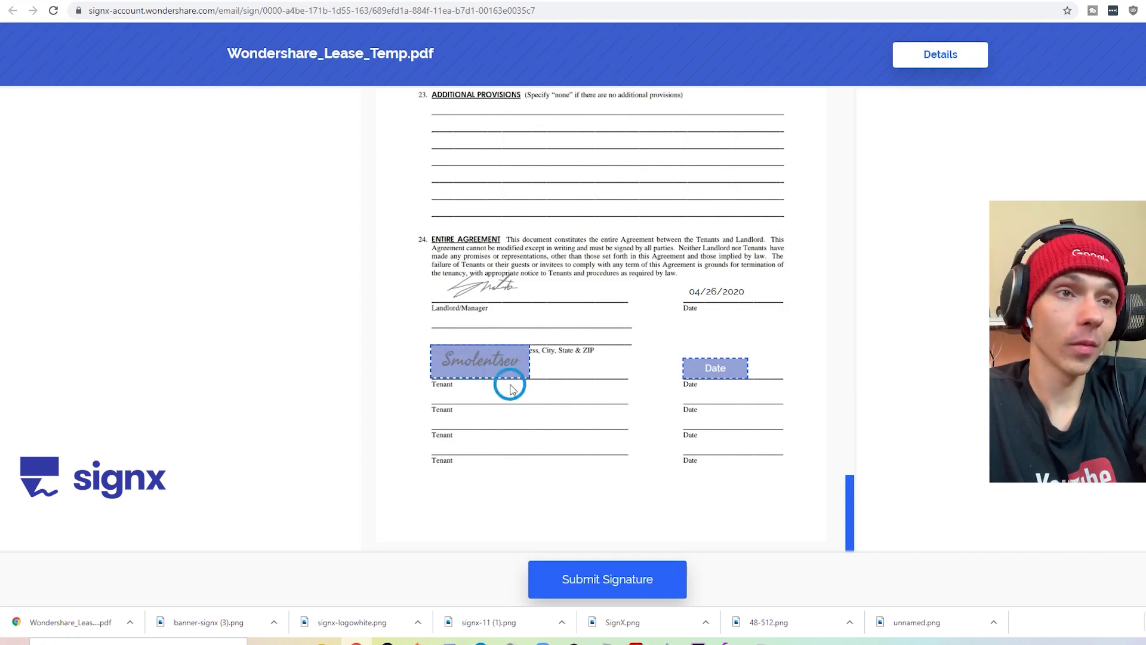
click(712, 368)
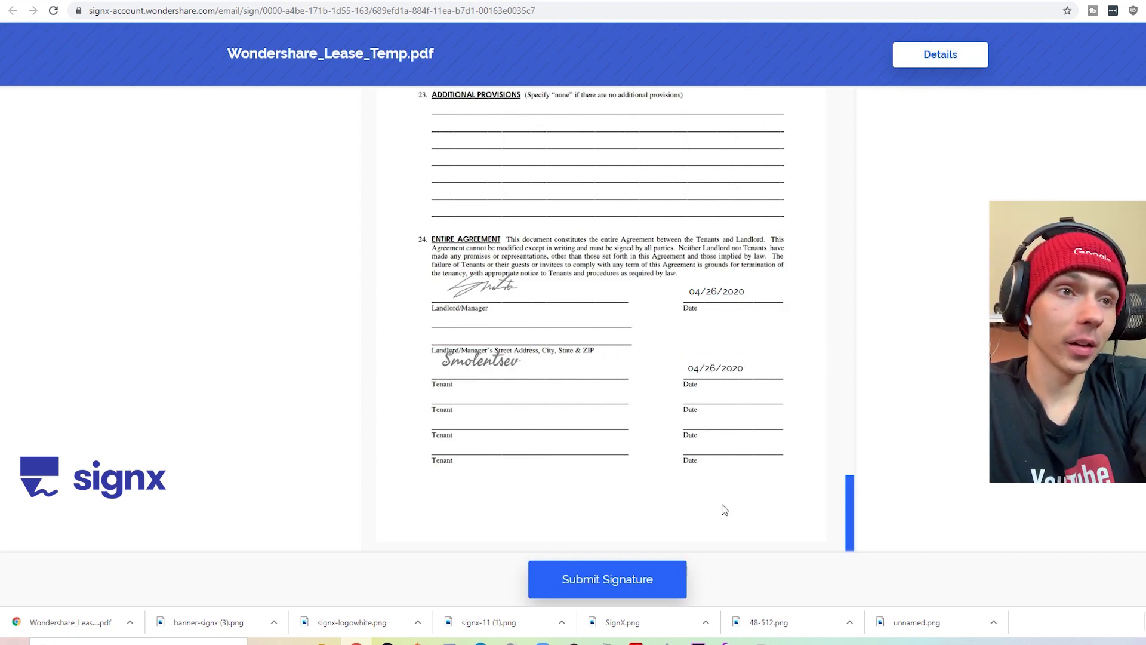
- Submit the tenant's signature, skip account creation, and download the fully signed lease PDF
click(586, 573)
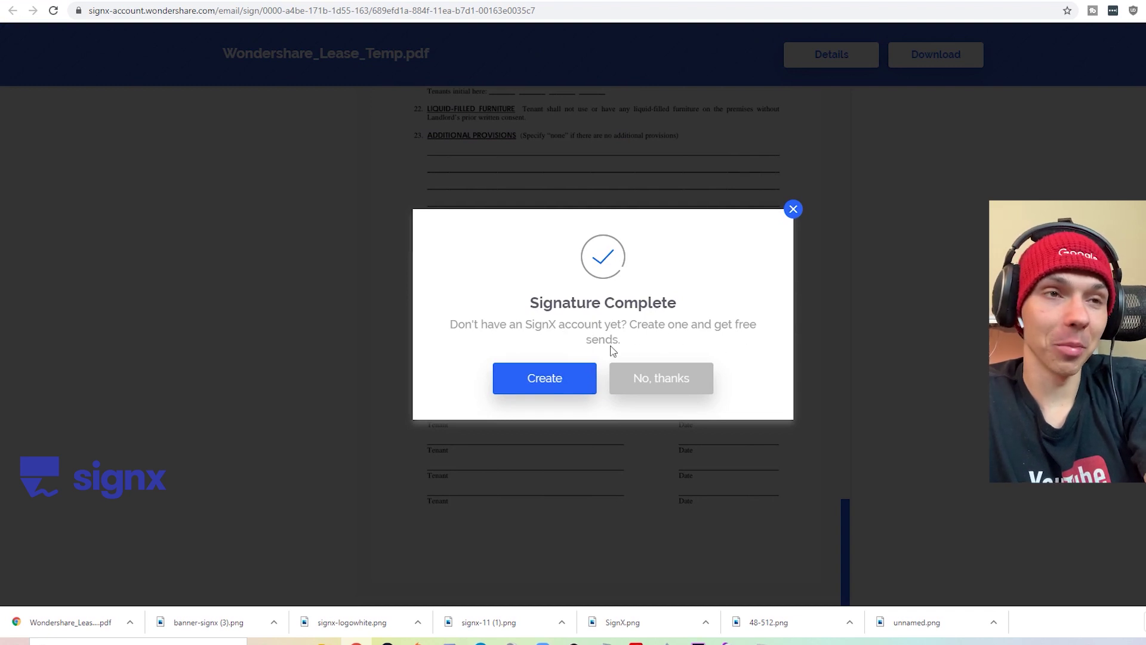
click(660, 378)
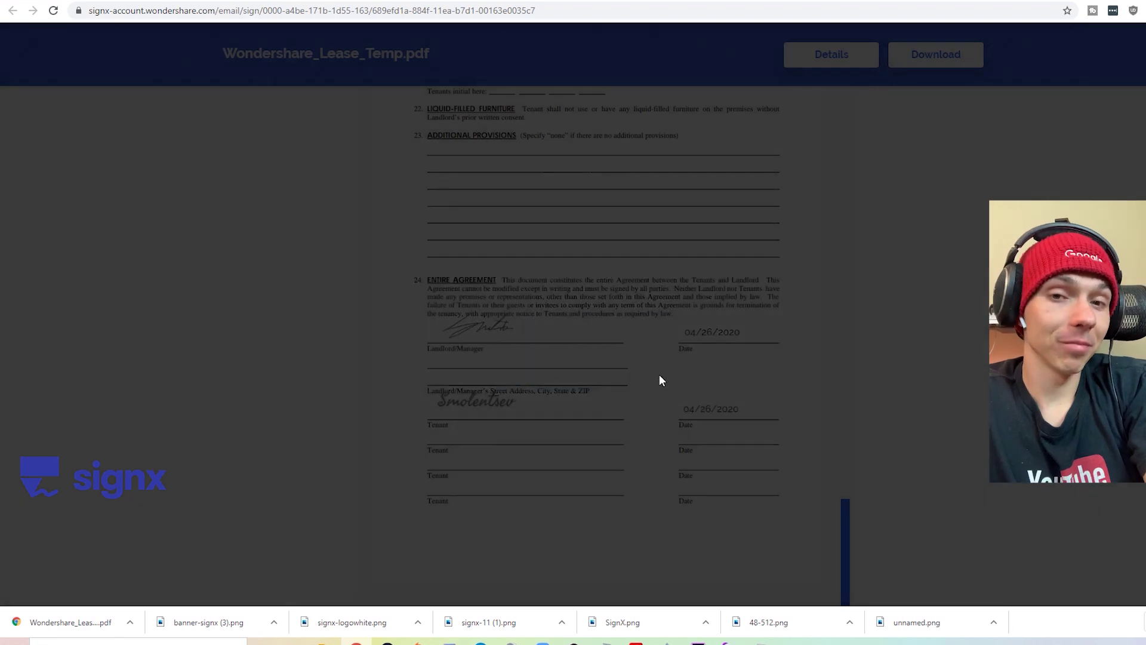
scroll(692, 441, up, 4)
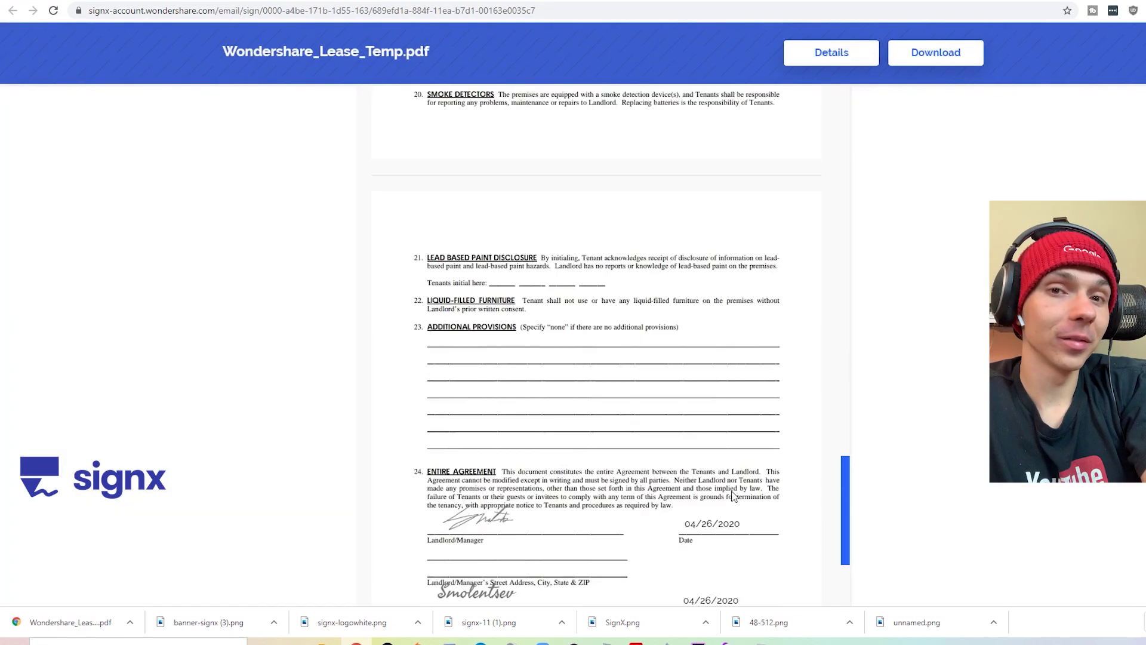
scroll(758, 496, down, 4)
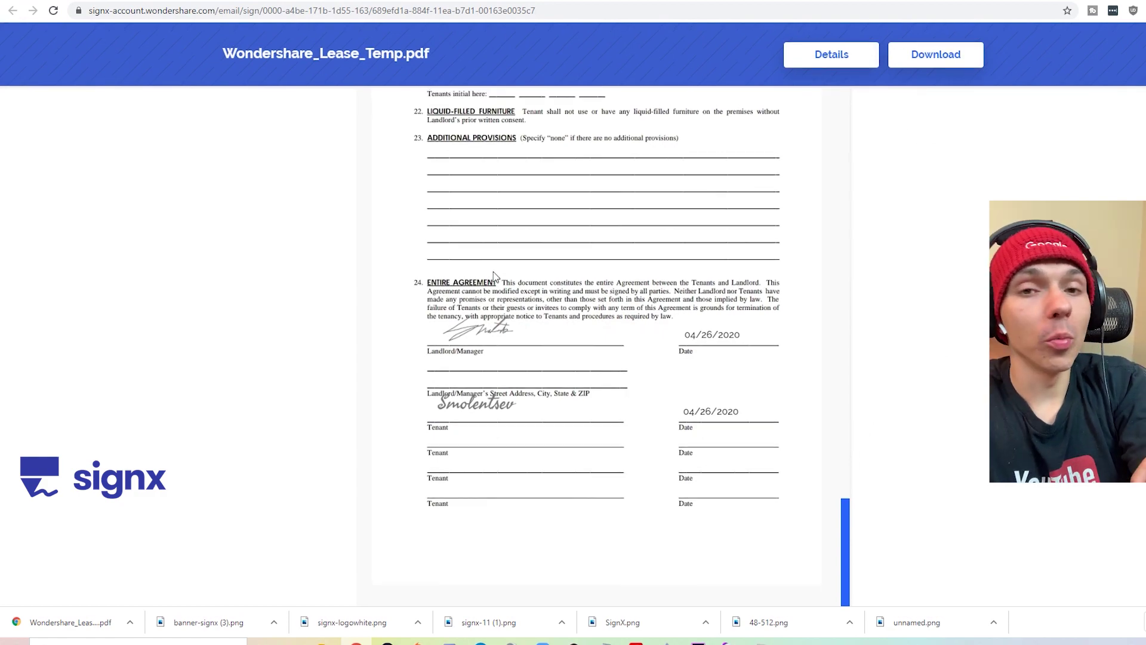
scroll(517, 299, up, 20)
scroll(555, 311, down, 20)
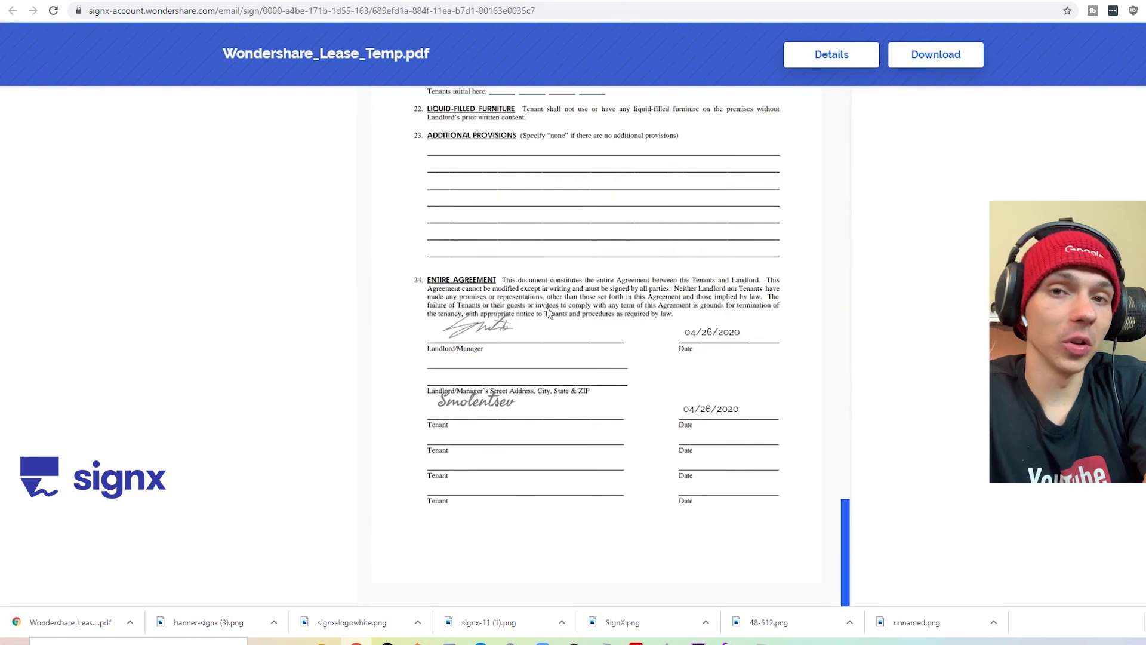
click(936, 57)
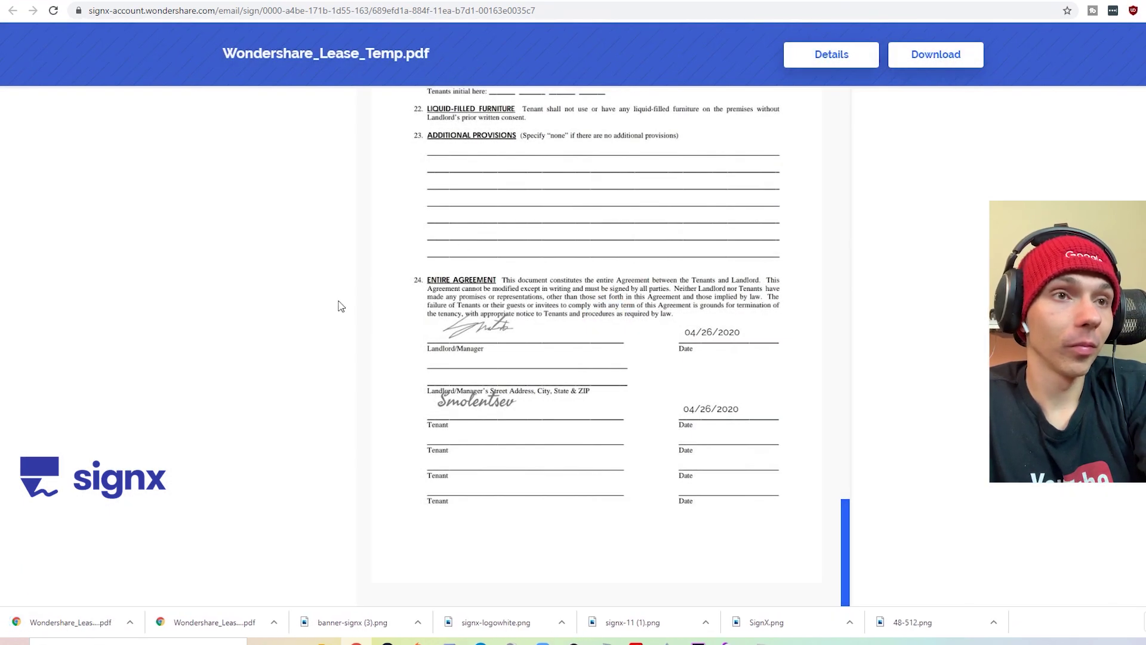
- Open the downloaded signed lease PDF in Chrome's viewer
click(83, 626)
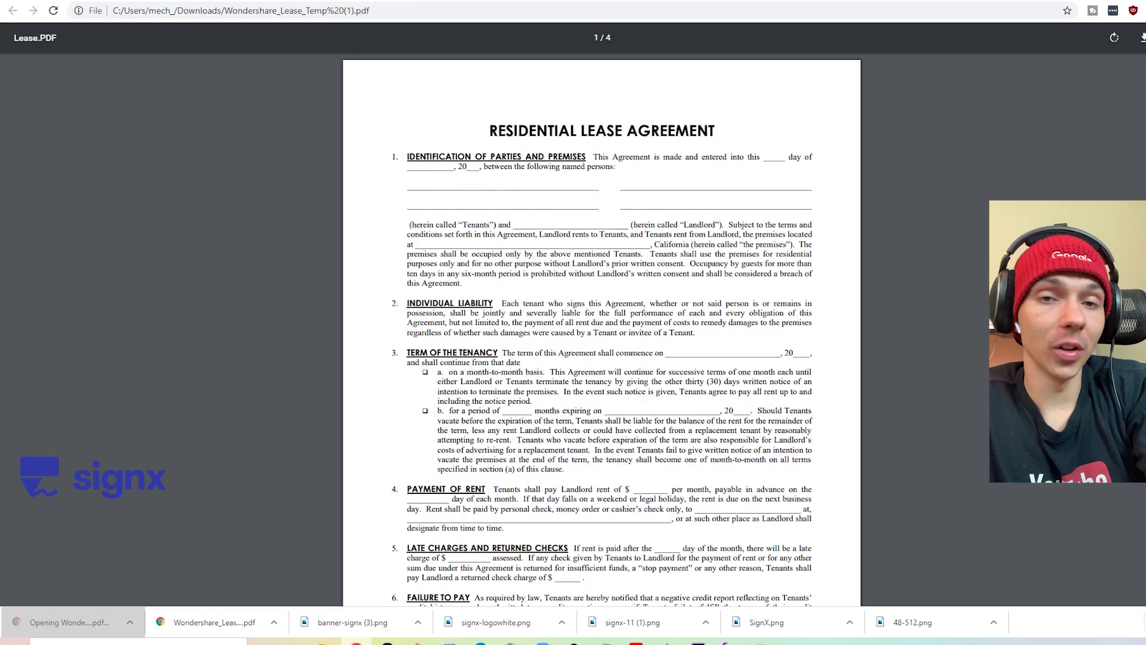
scroll(601, 329, down, 20)
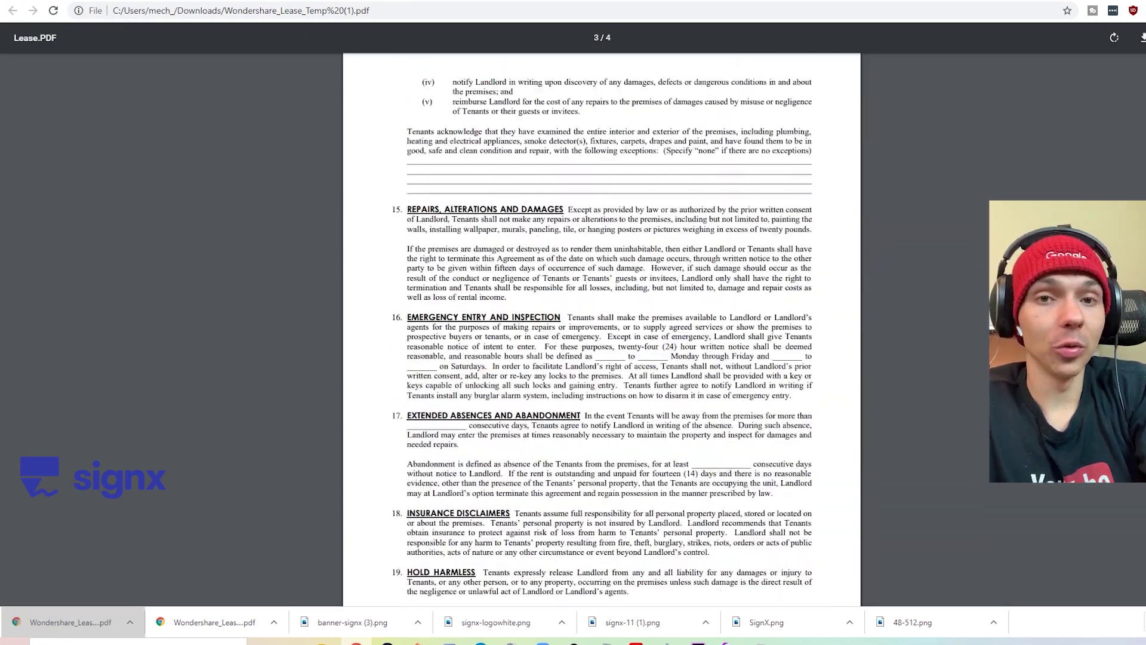
scroll(602, 328, down, 10)
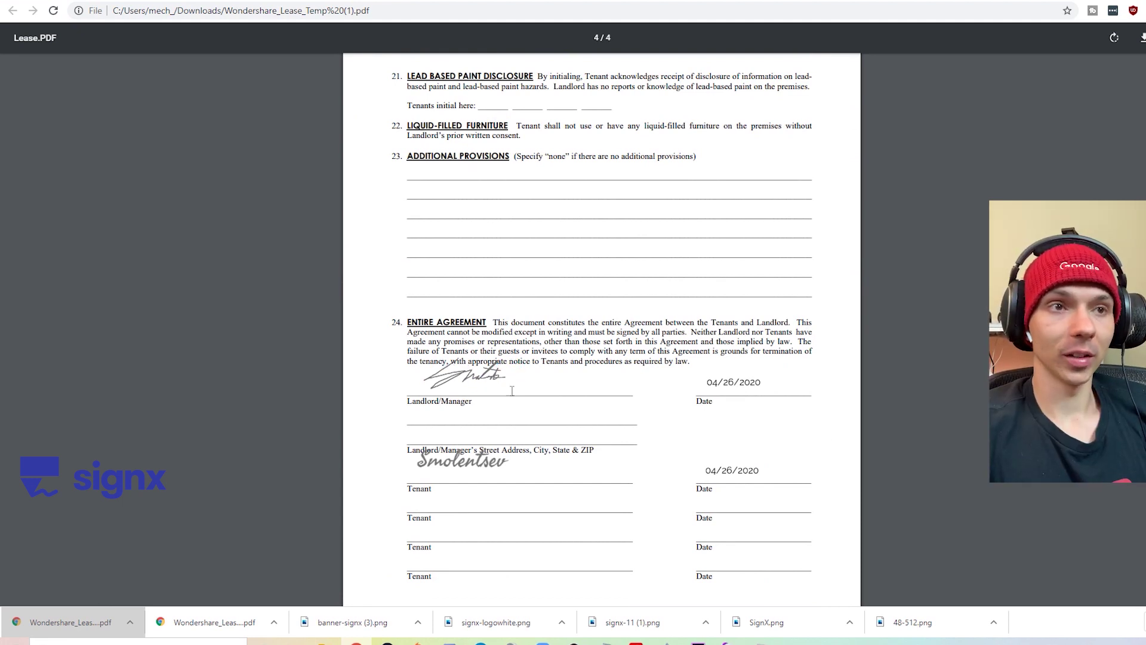
- Check the landlord and tenant signatures and their 04/26/2020 dates on page 4
drag(471, 394, 389, 399)
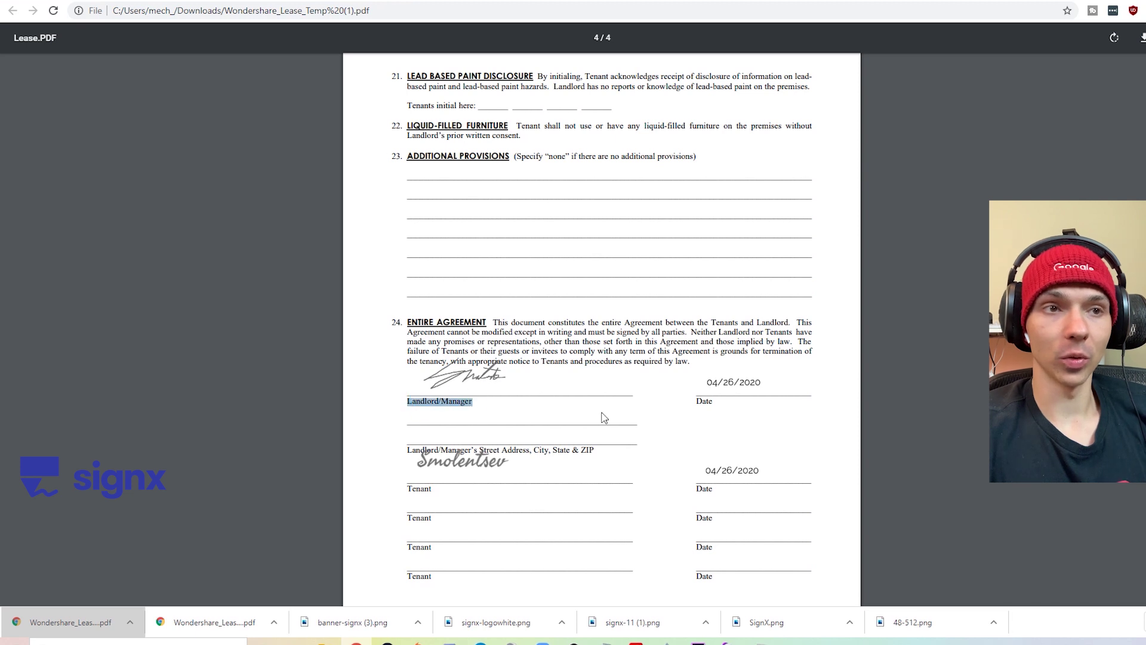
click(751, 387)
drag(721, 399, 694, 401)
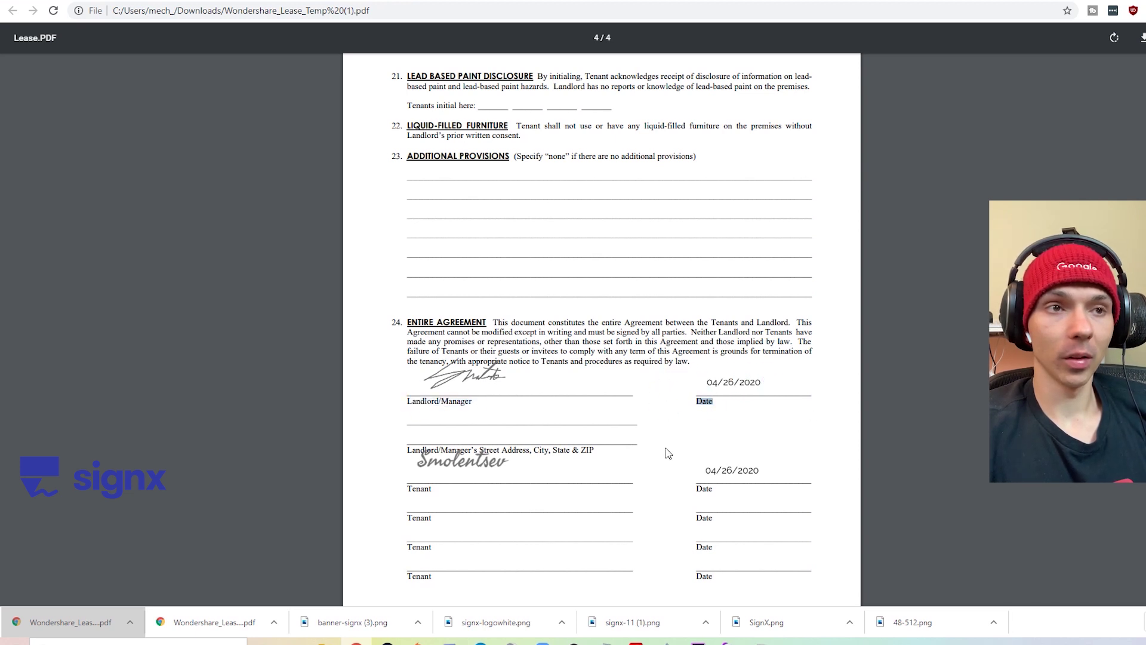
click(425, 457)
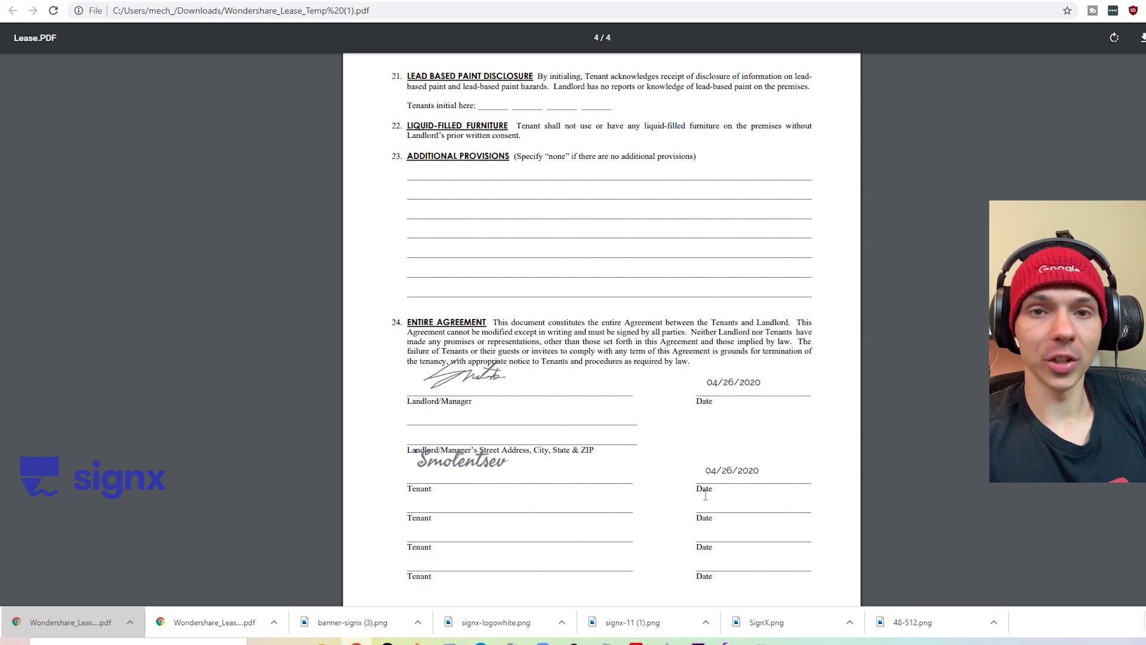
click(709, 467)
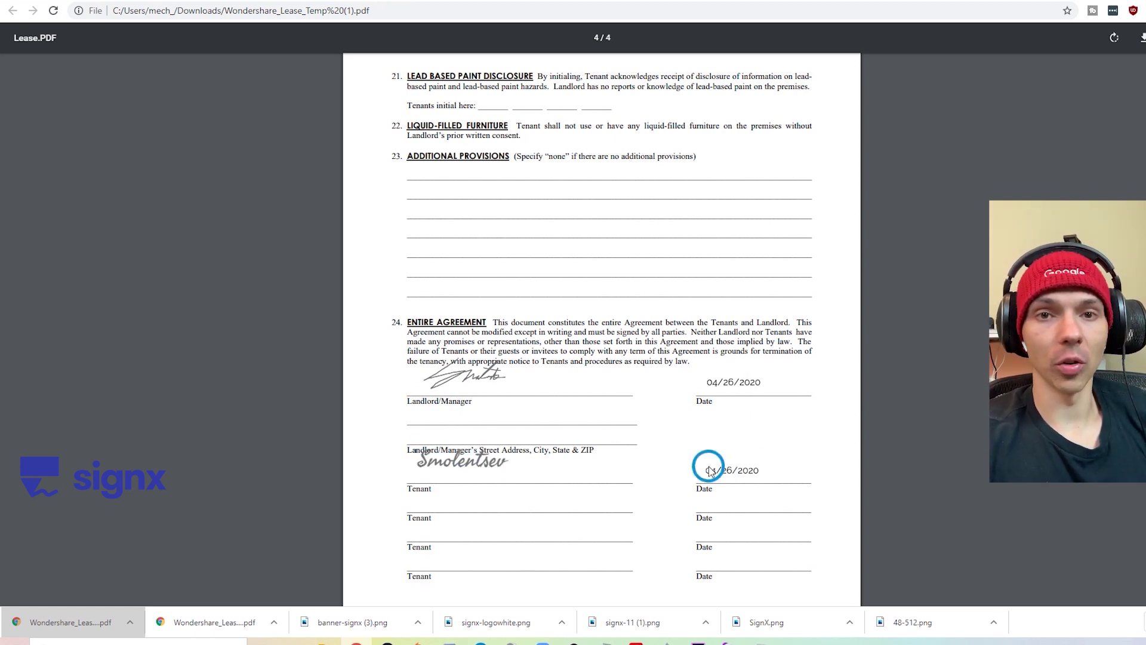
scroll(788, 468, down, 1)
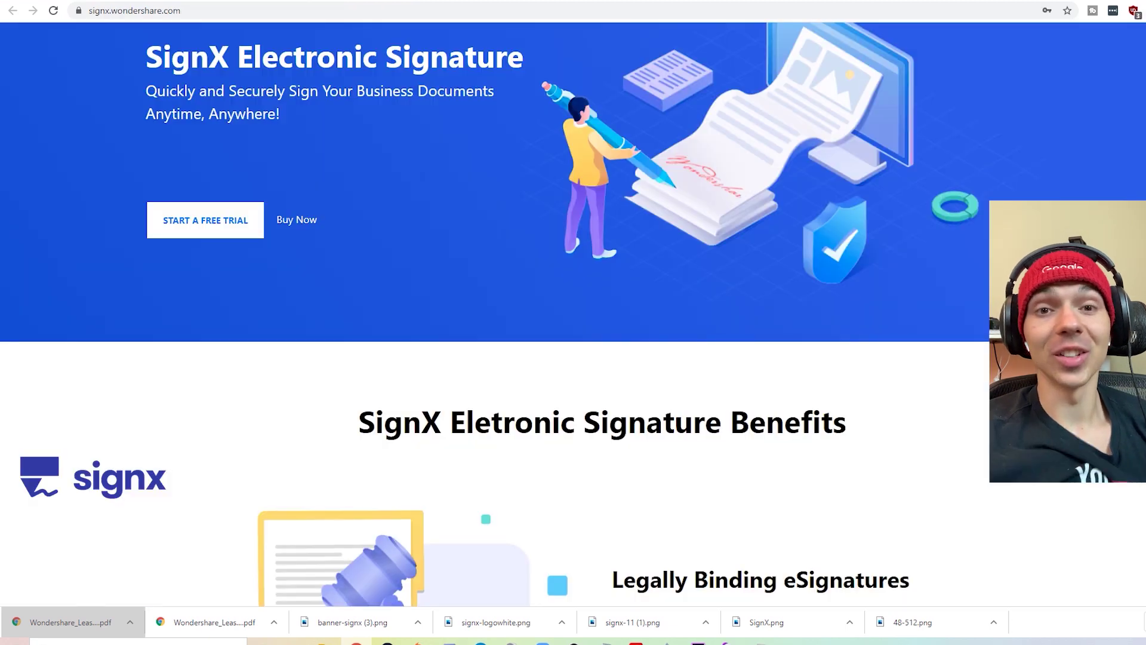
scroll(573, 322, down, 5)
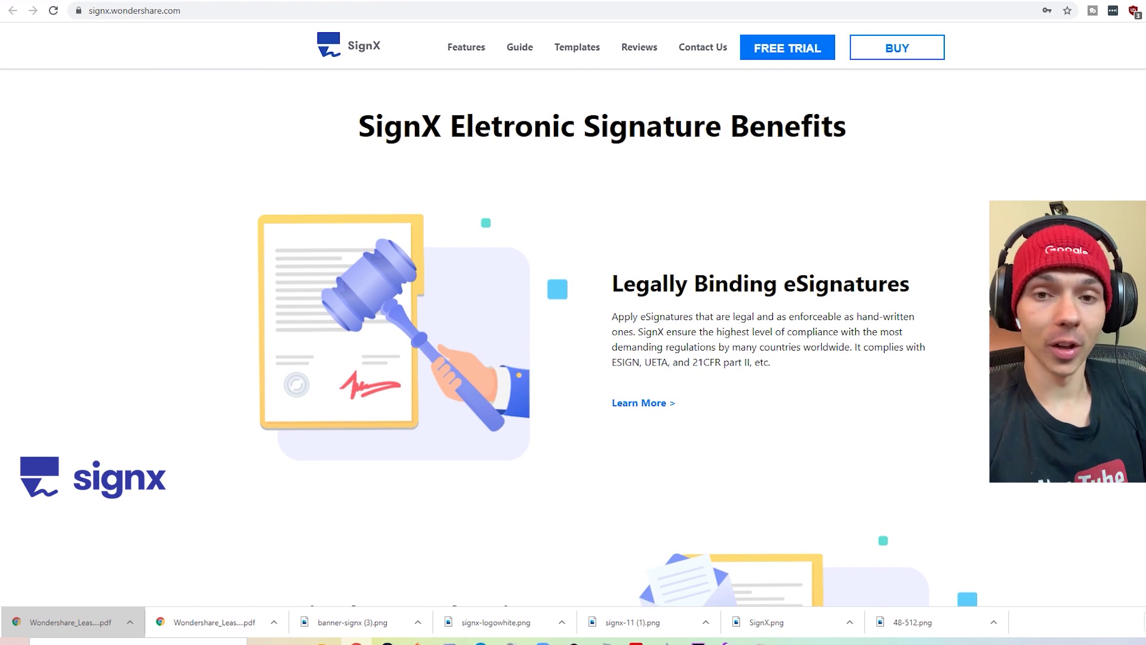
- Scroll through the SignX homepage's Electronic Signature Benefits and 3 simple steps sections
scroll(573, 335, down, 7)
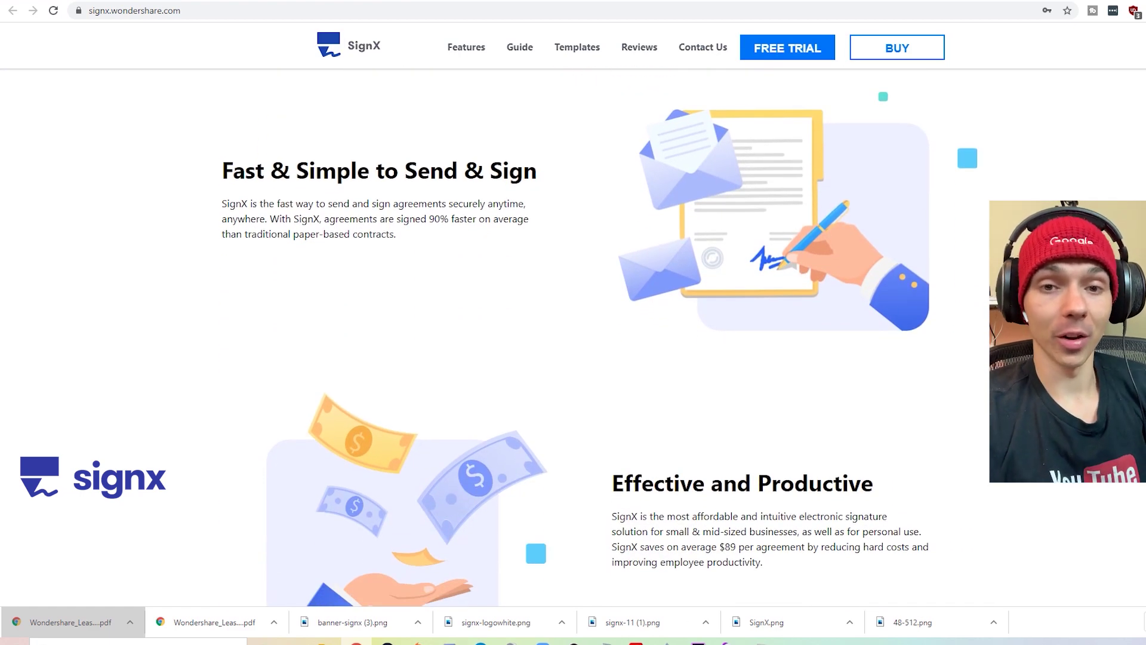
scroll(573, 334, down, 5)
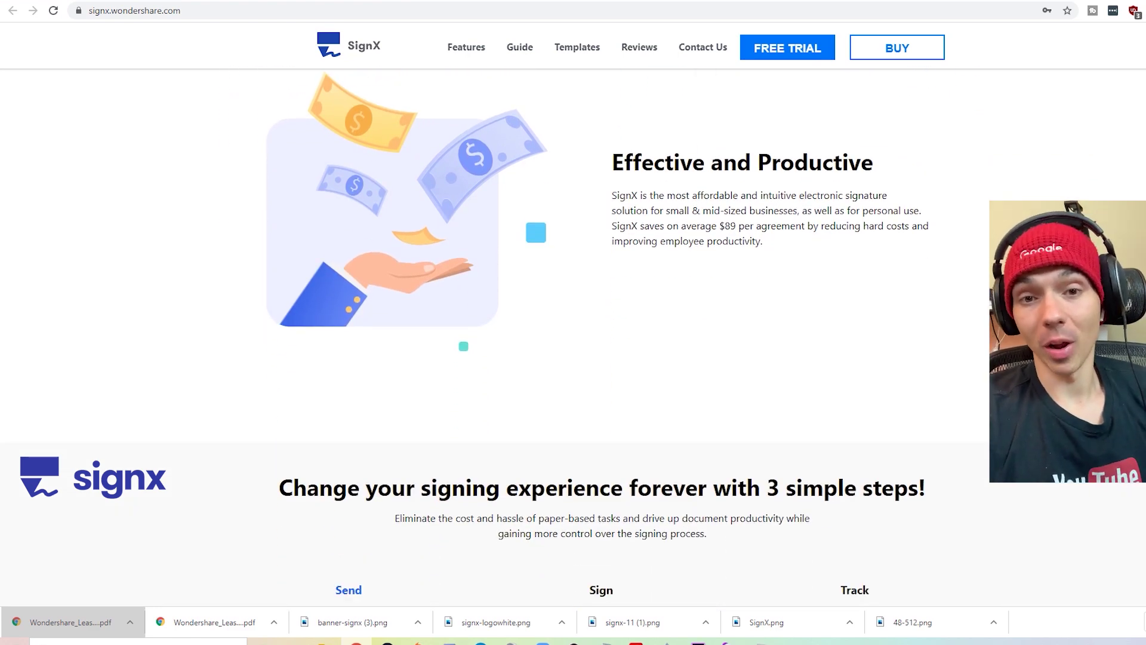
scroll(573, 335, down, 7)
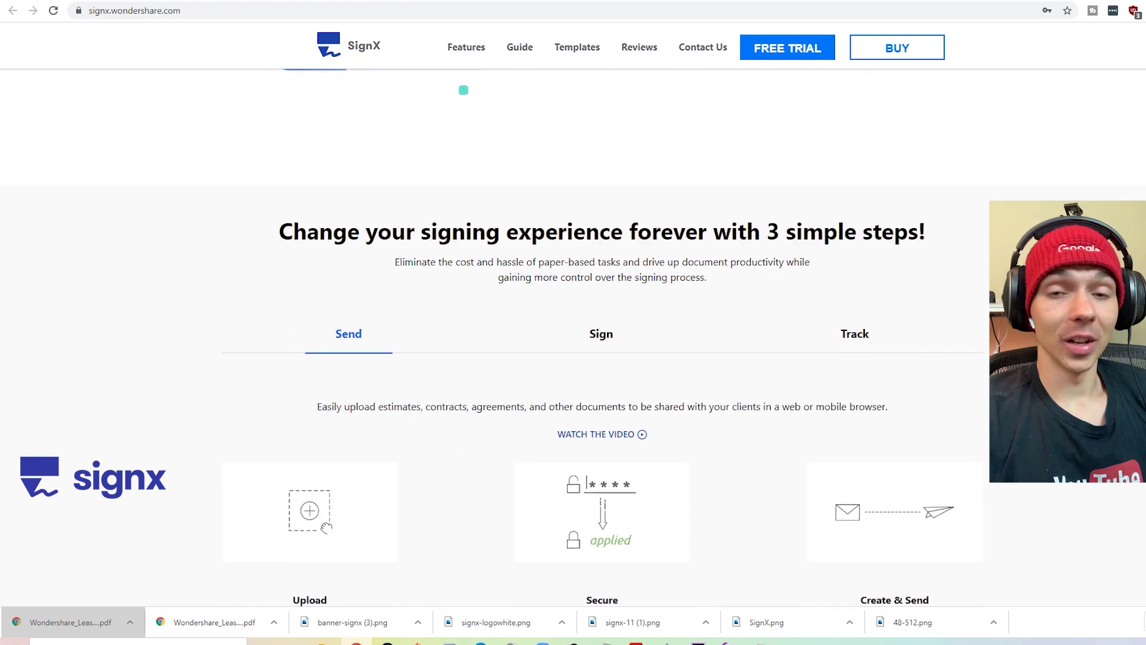
scroll(573, 334, up, 2)
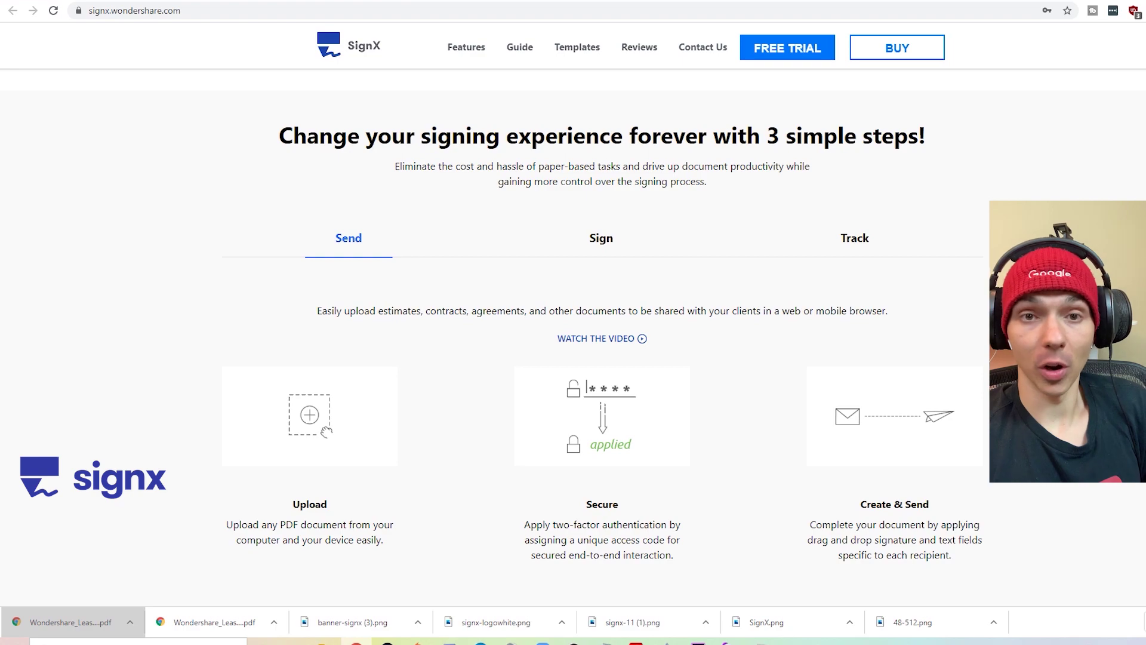
scroll(602, 335, up, 3)
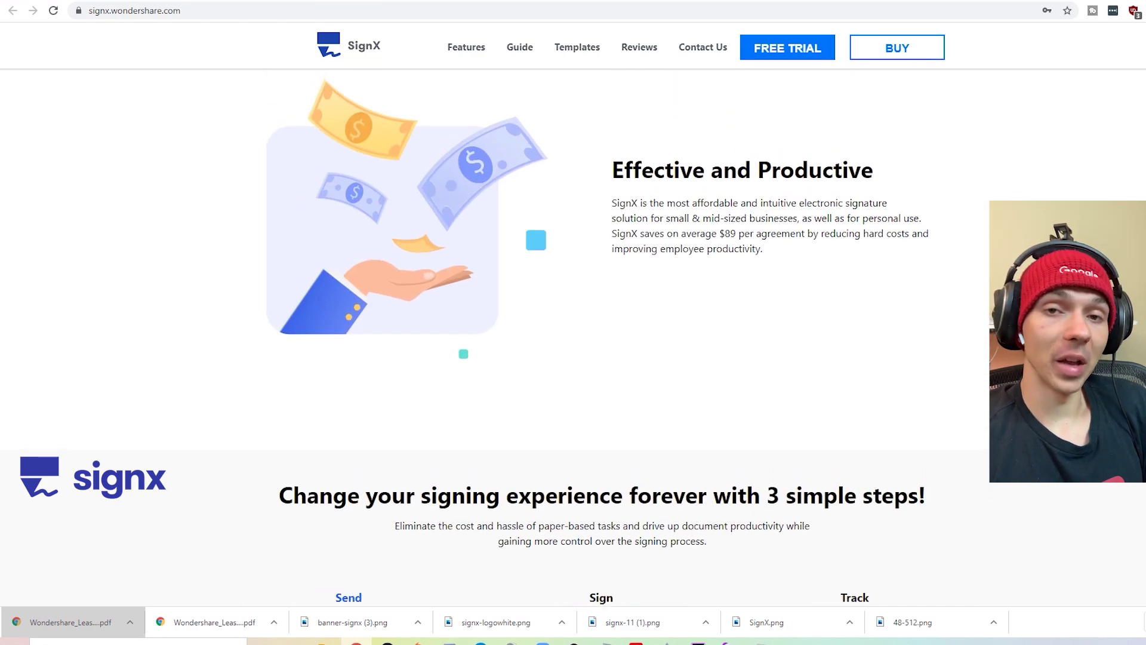
scroll(602, 334, down, 10)
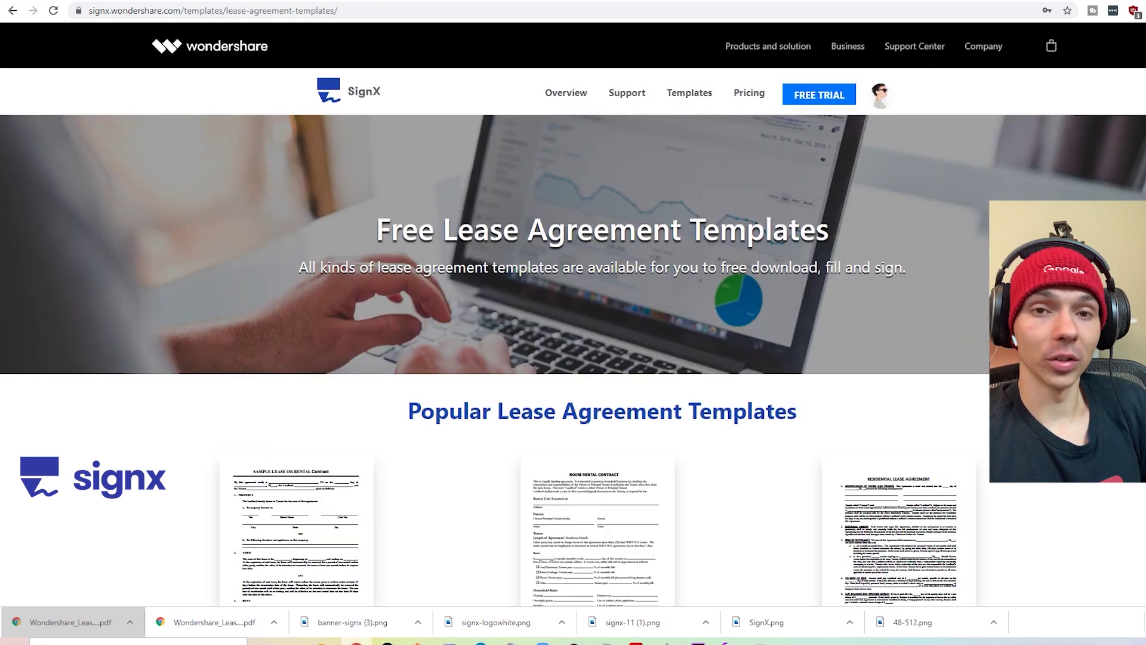
scroll(573, 322, down, 5)
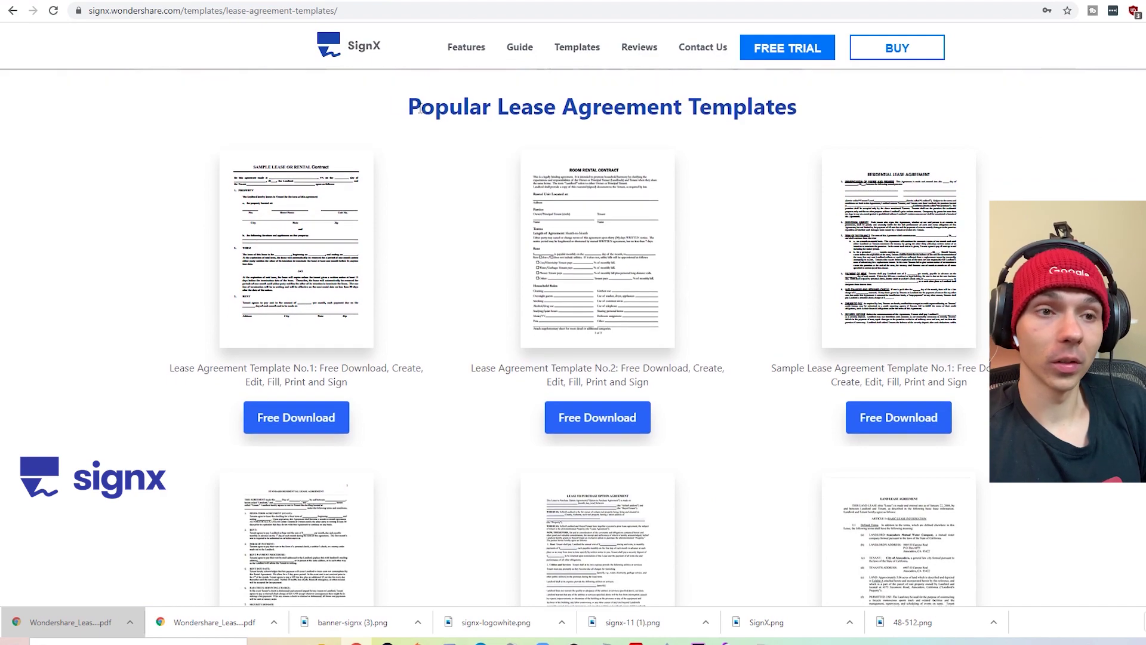
drag(421, 108, 713, 100)
scroll(717, 100, down, 15)
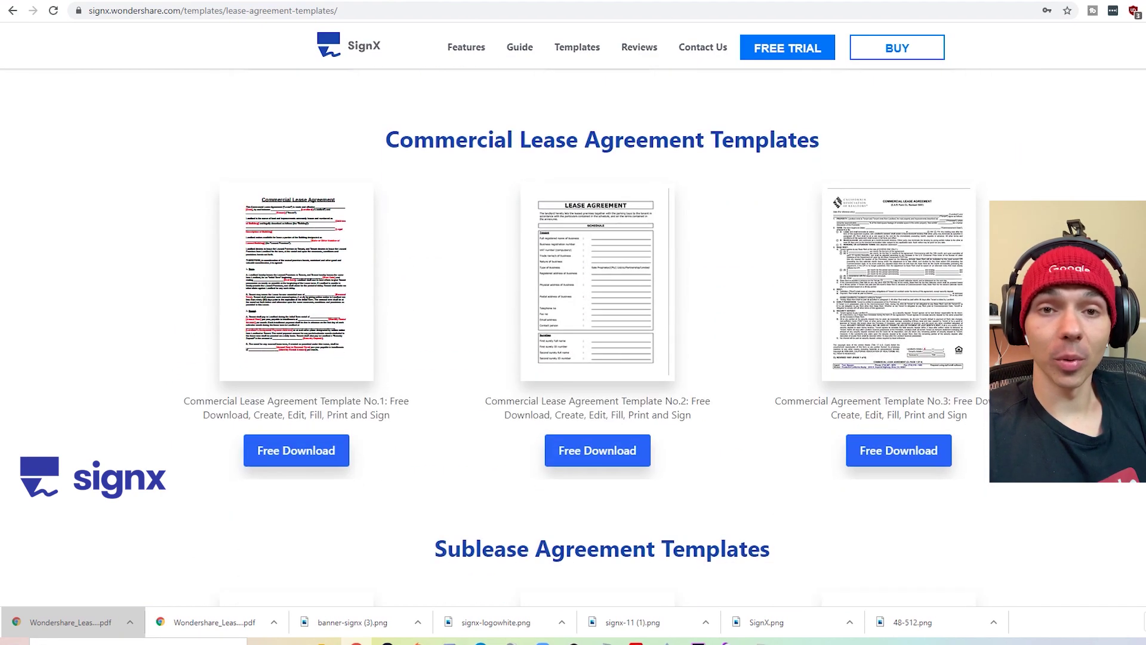
scroll(573, 334, down, 6)
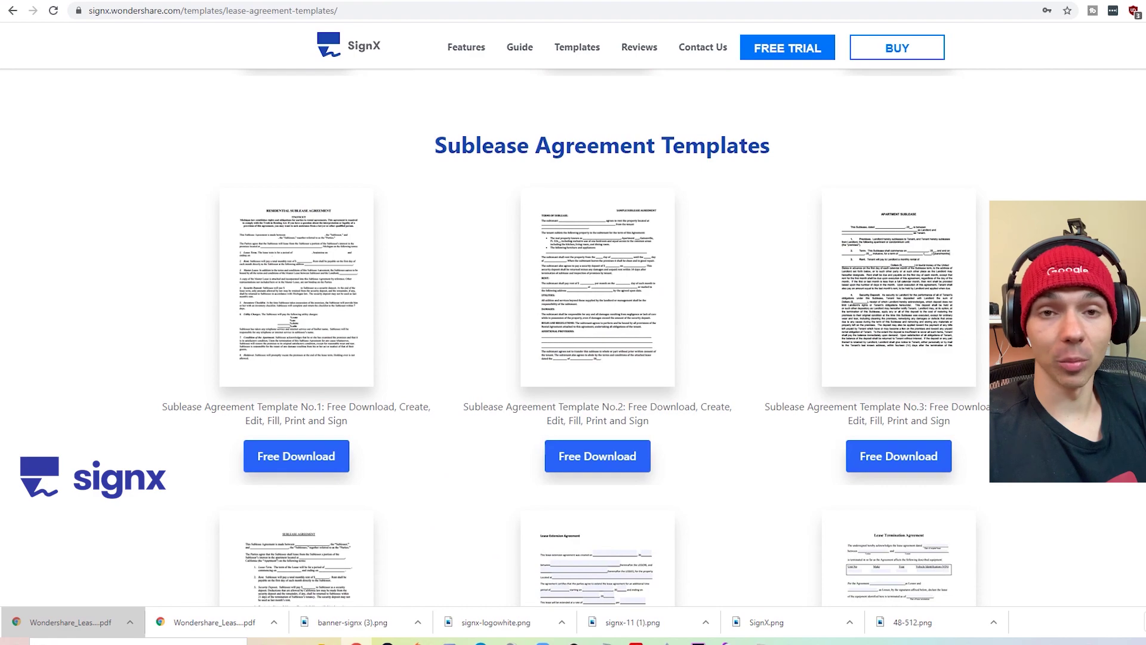
scroll(573, 334, down, 8)
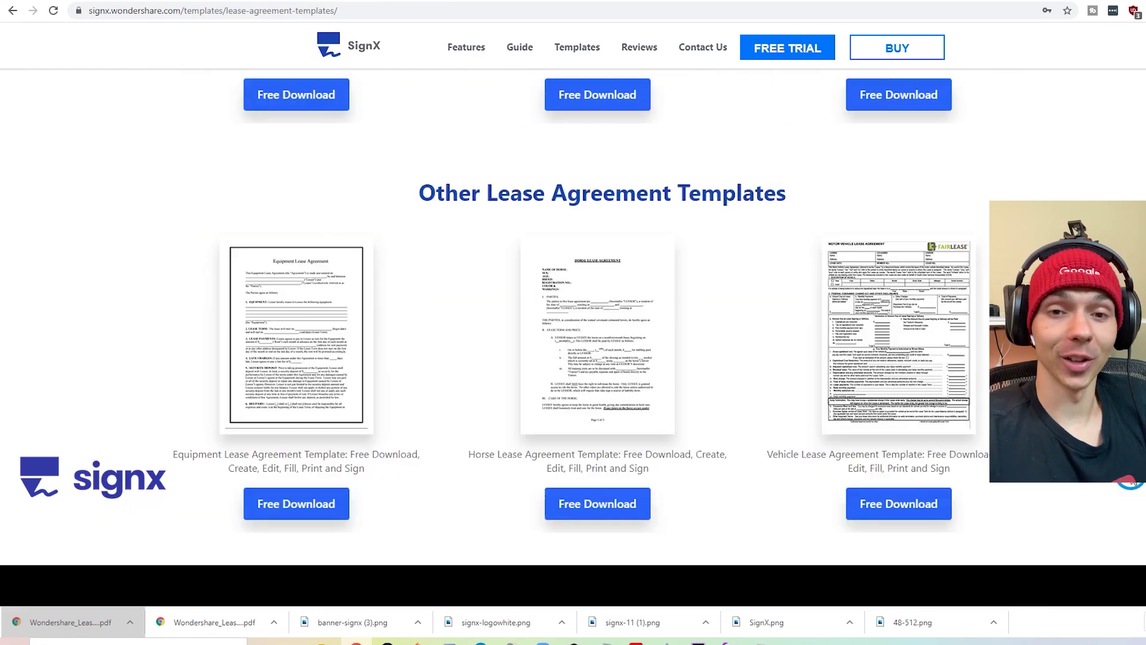
scroll(573, 334, up, 2)
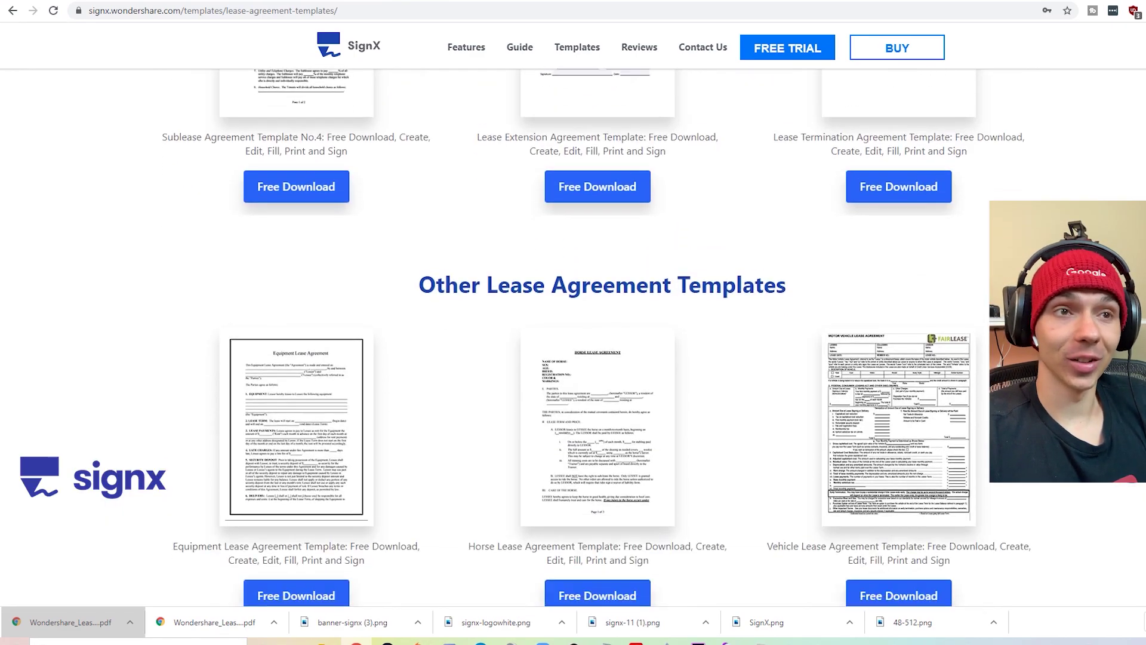
scroll(573, 334, down, 3)
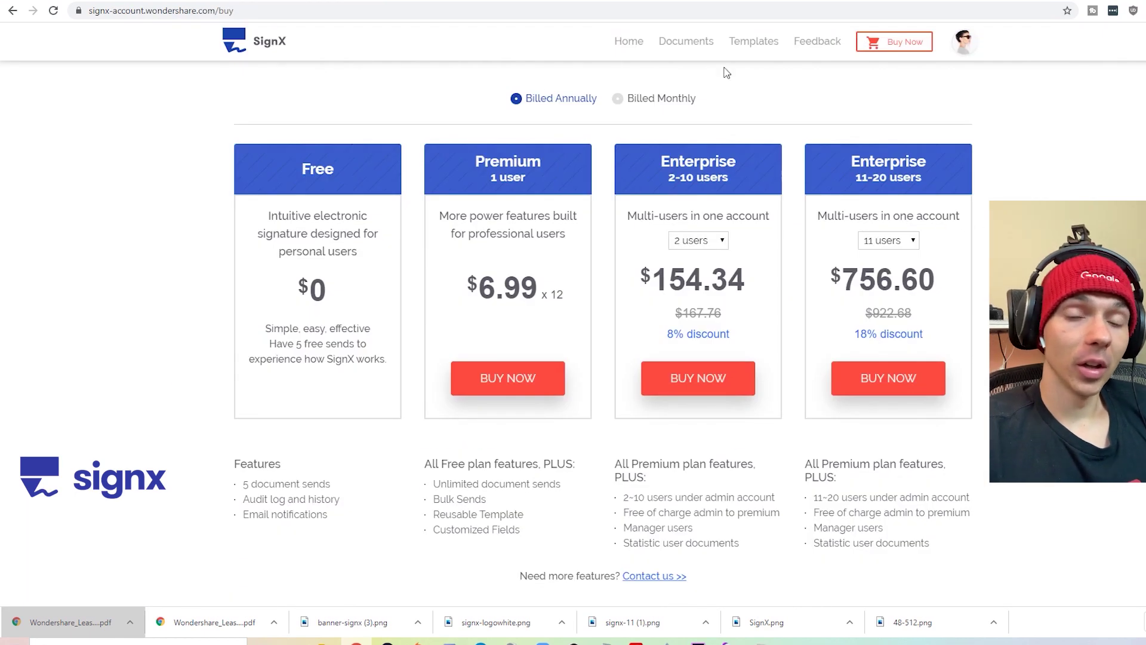
- Switch the pricing plans to Billed Monthly, showing Premium at $9.99
click(648, 101)
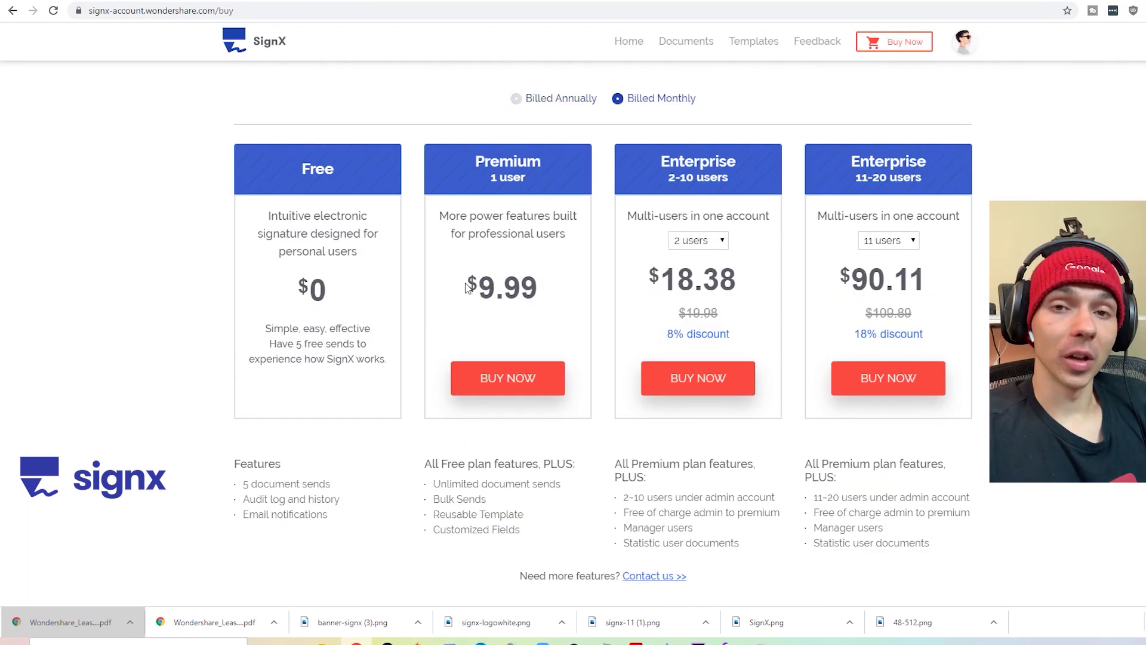